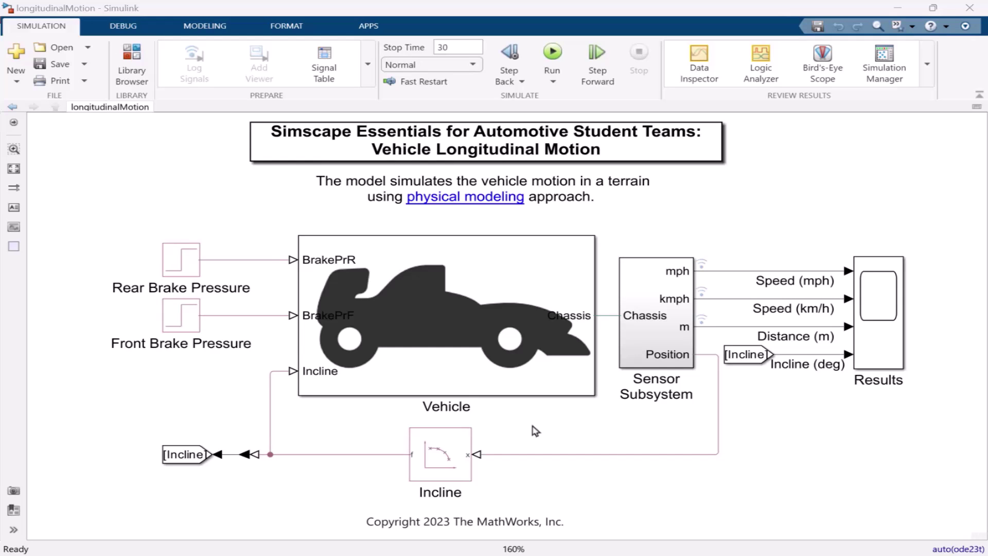
Inspect the Brake and Chassis and Tires subsystems inside Vehicle, then return to the top-level longitudinalMotion model.
left_click(422, 345)
double_click(419, 360)
double_click(391, 366)
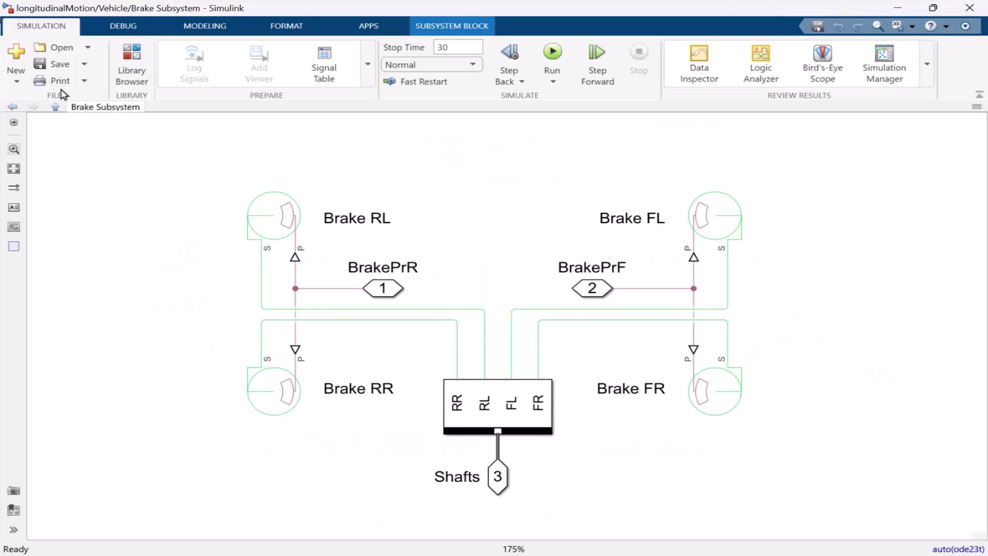
left_click(56, 106)
double_click(569, 317)
left_click(56, 106)
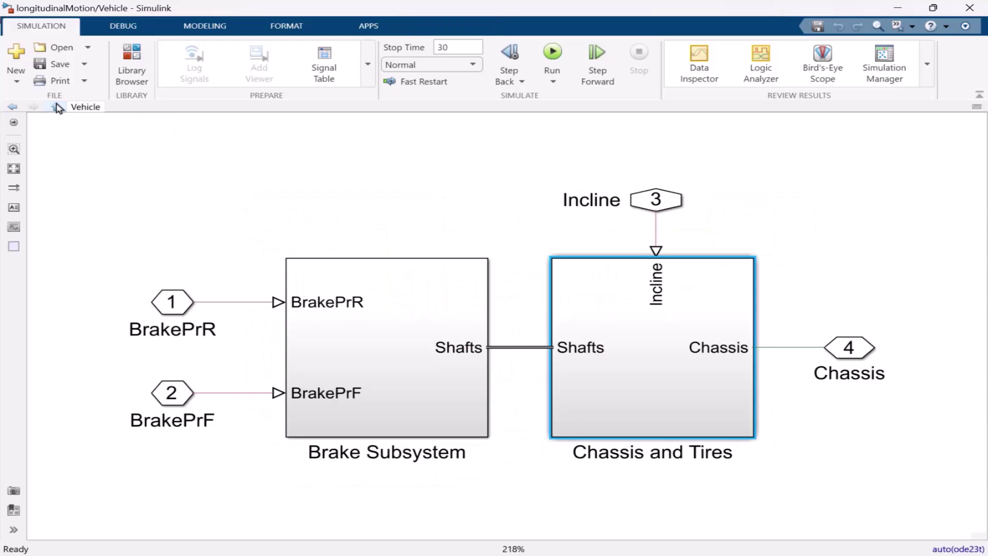
left_click(55, 106)
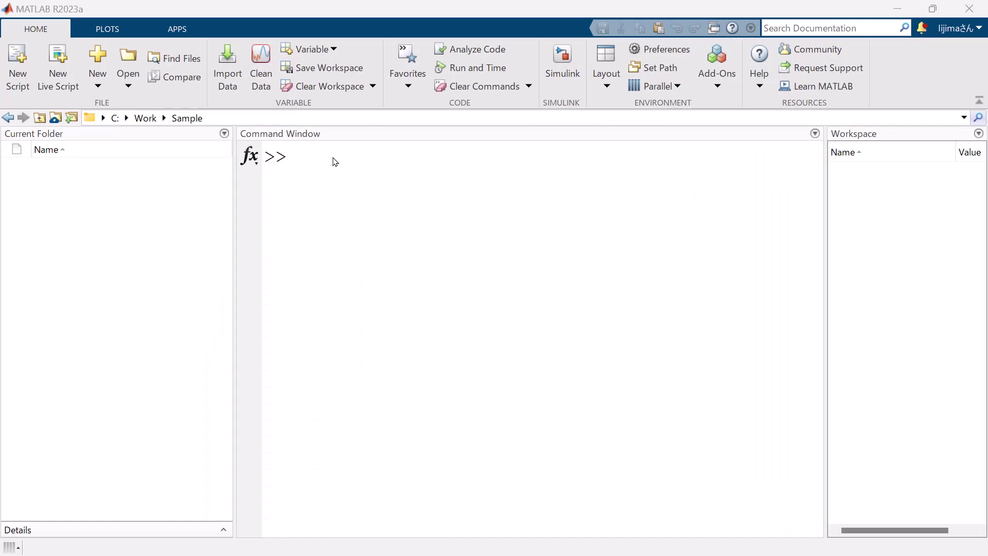
Create a blank Simscape model with ssc_new and maximize its window.
left_click(333, 159)
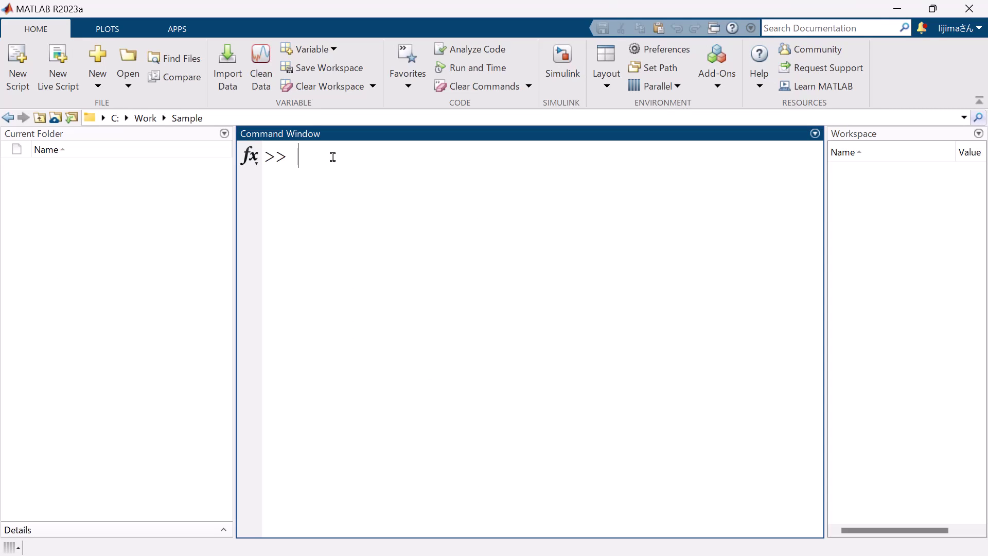
type("ssg_new")
key("Return")
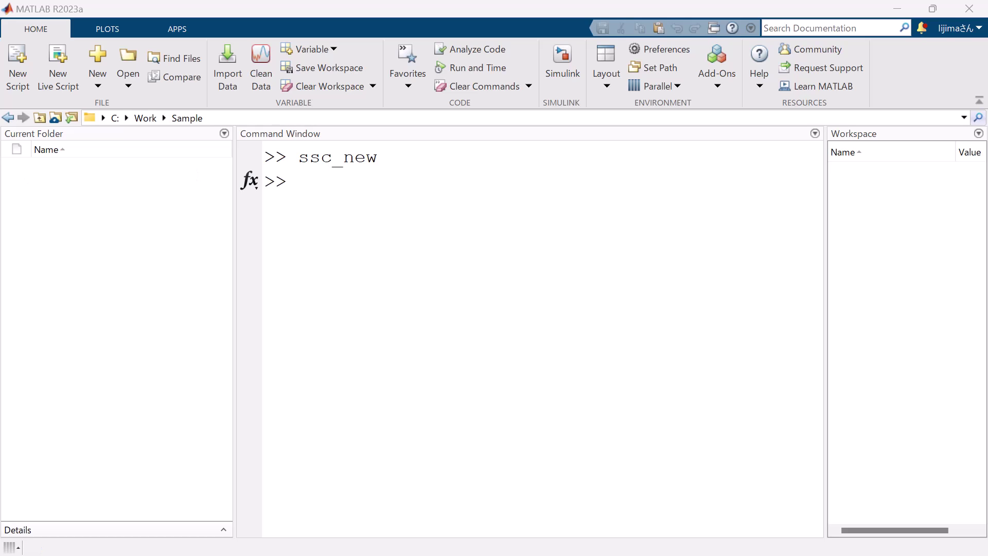
double_click(240, 255)
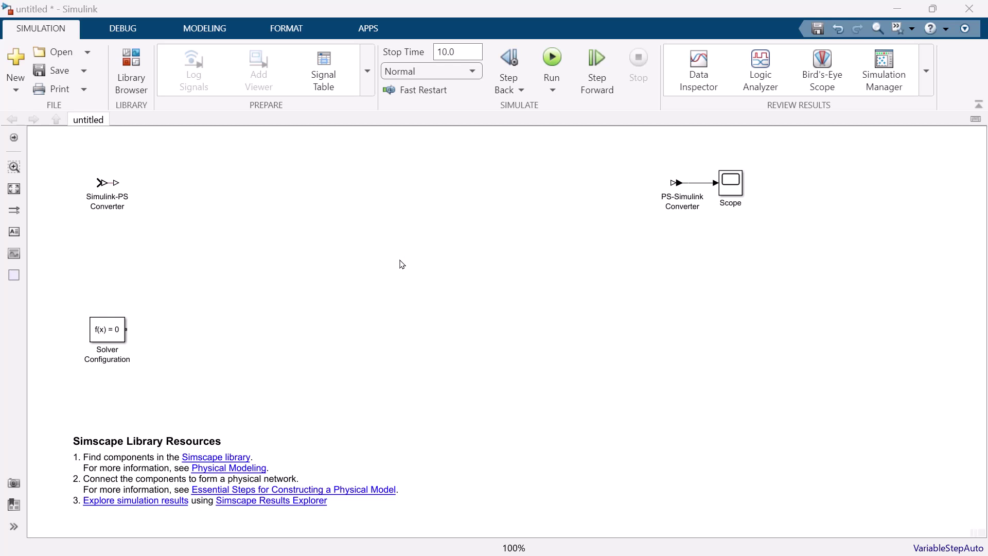
Insert a Vehicle Body block from the quick block search.
double_click(403, 264)
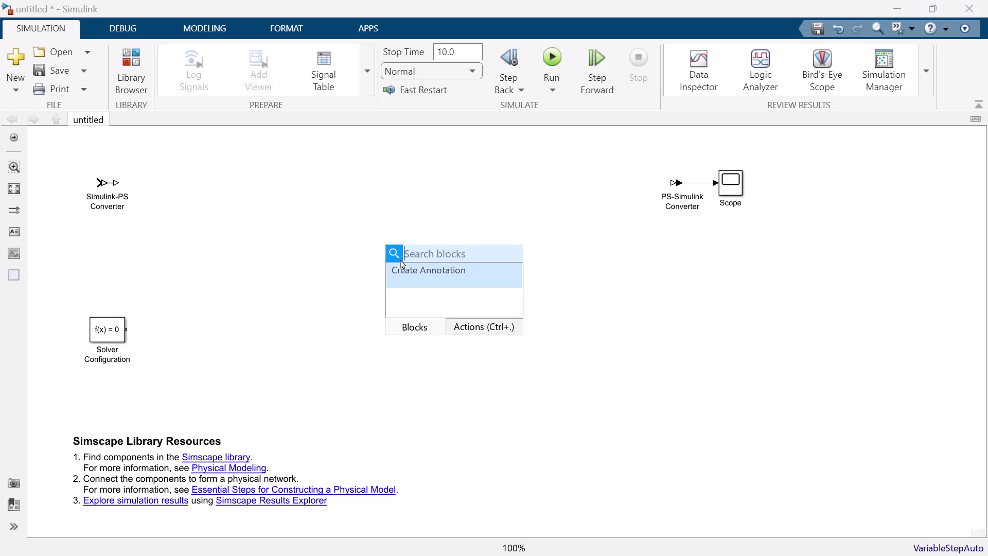
type("vehicle body")
key("Return")
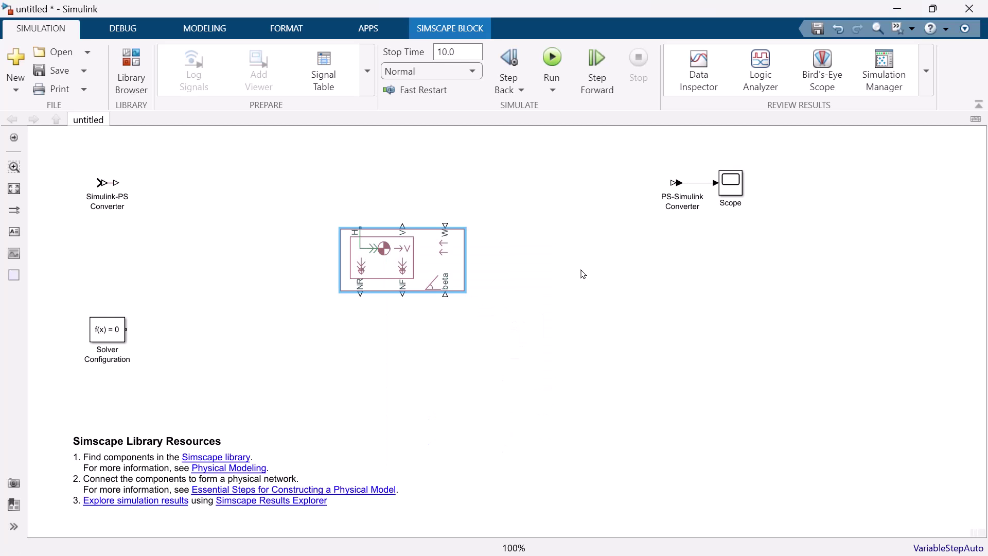
Add a Tire (Simple) block and paste three more copies for the four tires.
double_click(567, 261)
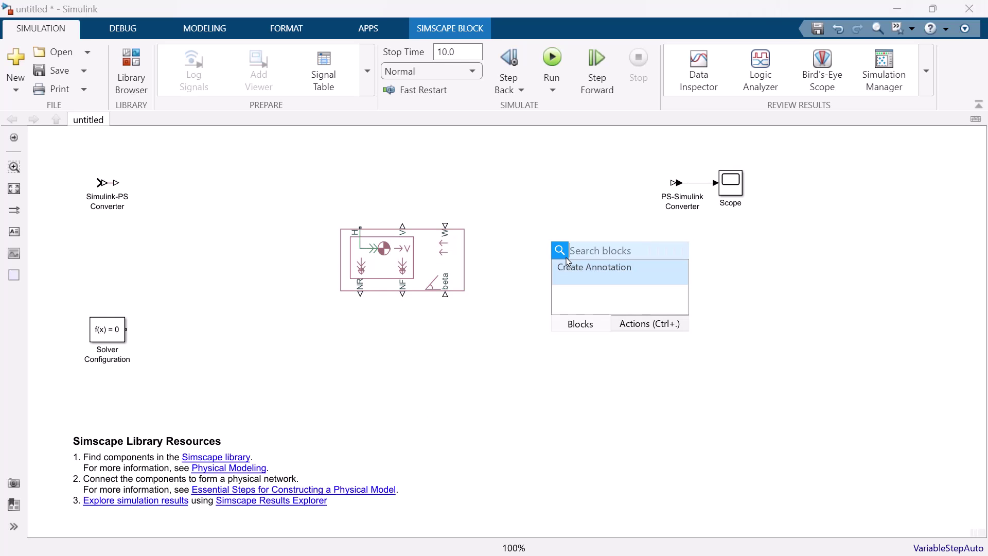
type("tire")
key("Return")
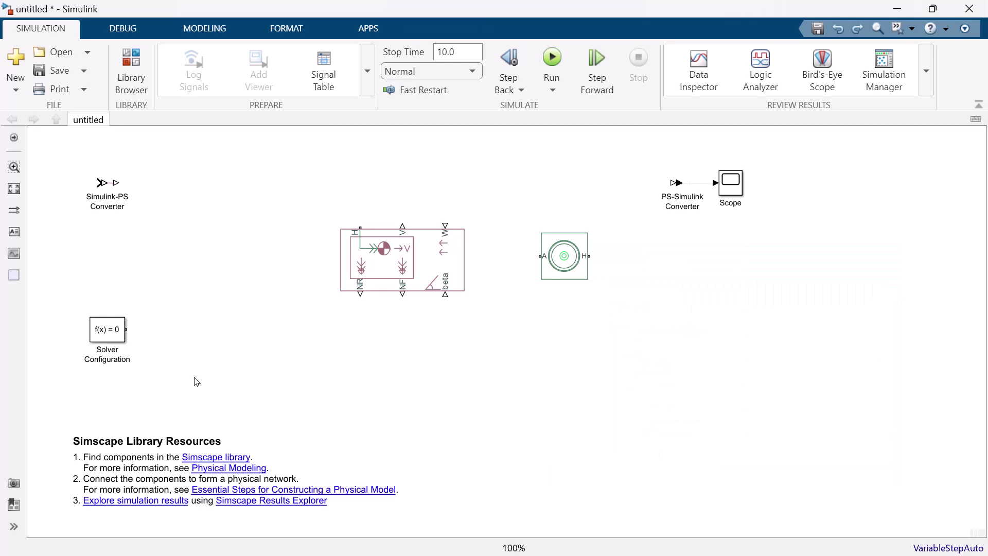
key("ctrl+v")
key("ctrl+v")
key("ctrl+v")
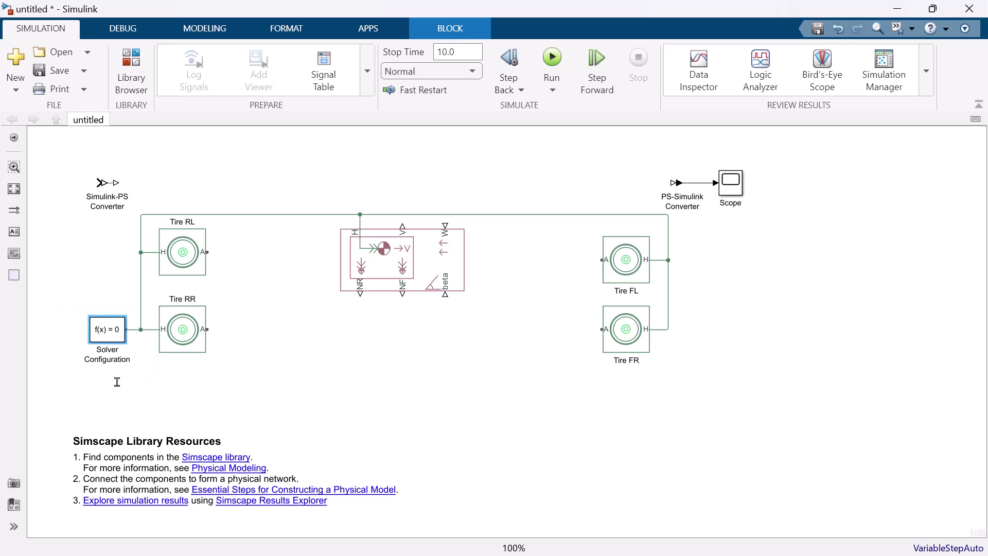
left_click(283, 386)
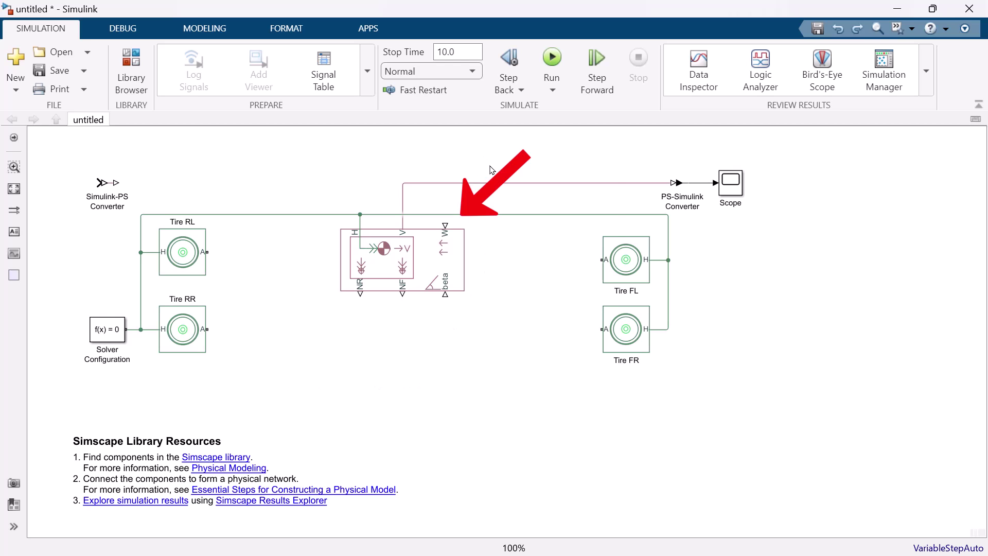
Wire a PS Constant with value 0 into the vehicle body's W input.
double_click(498, 202)
type("ps")
key("Escape")
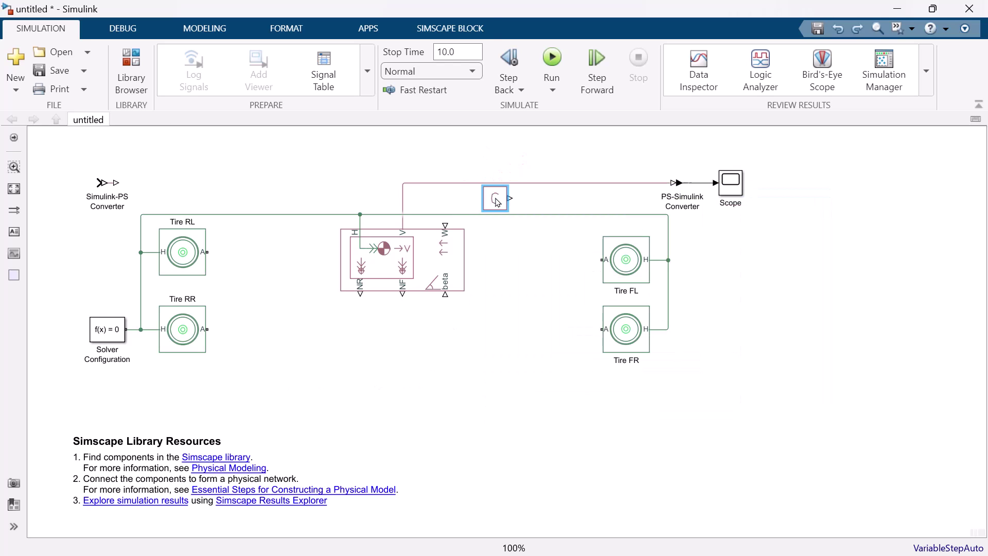
left_click_drag(483, 199, 441, 226)
left_click(502, 206)
double_click(501, 203)
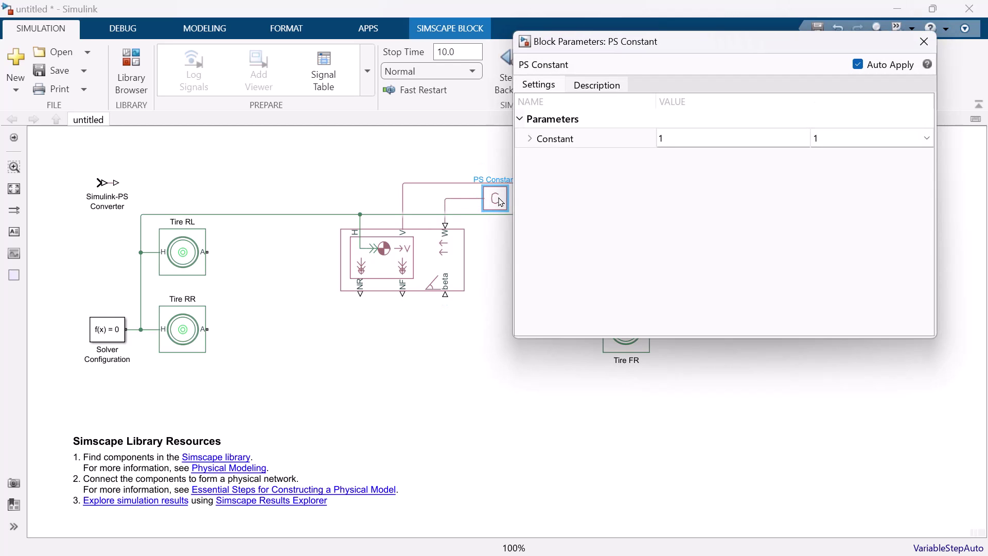
left_click(662, 137)
type("0")
left_click(924, 41)
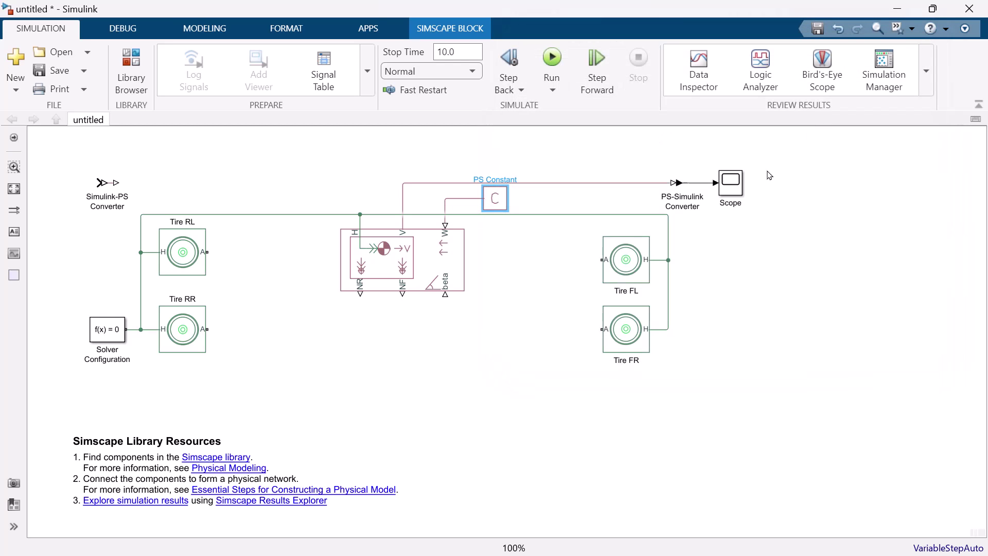
Add PS Constant1 set to -0.1 and connect it to the beta input.
double_click(454, 331)
type("ps constant")
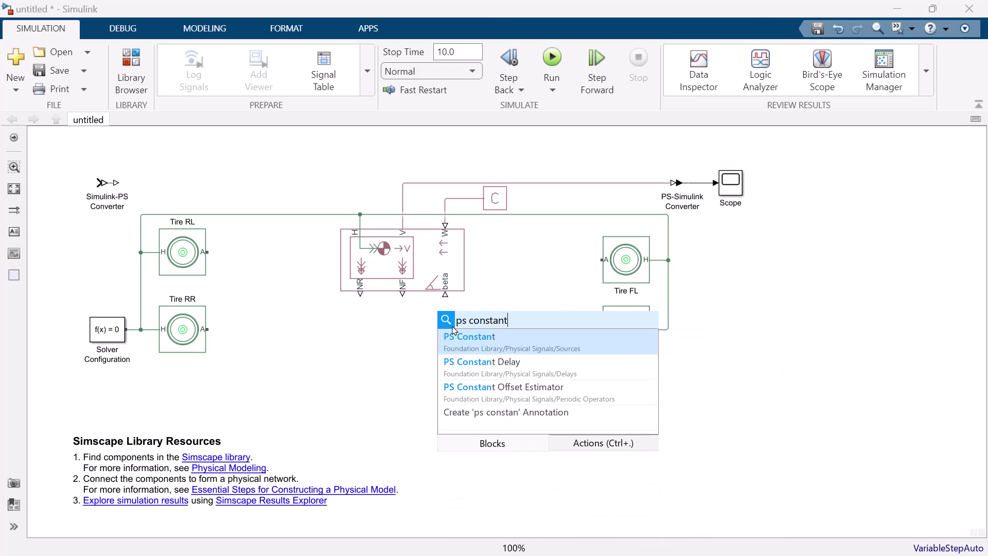
key("Return")
left_click_drag(465, 330, 444, 297)
double_click(480, 330)
left_click(675, 268)
key("BackSpace")
type("-0.1")
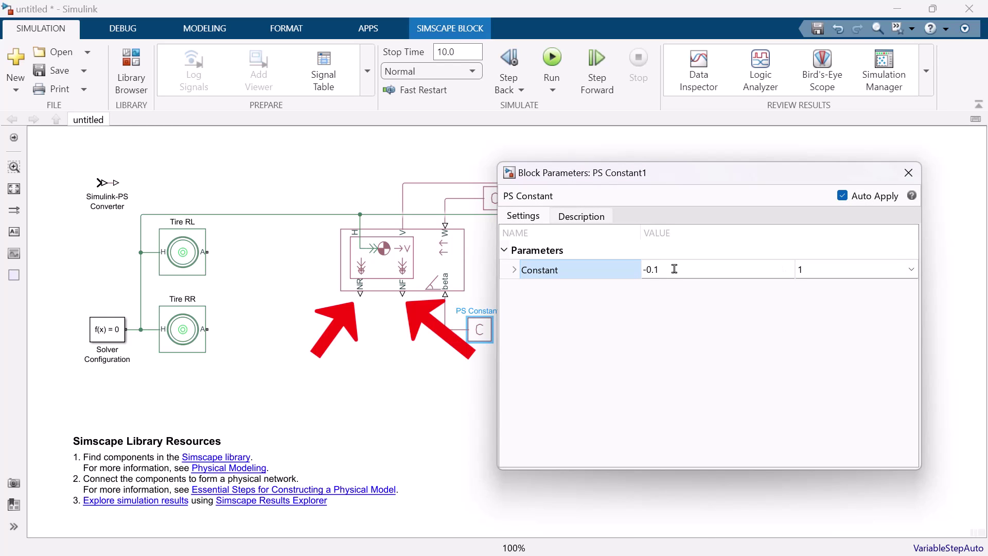
left_click(909, 173)
left_click(362, 343)
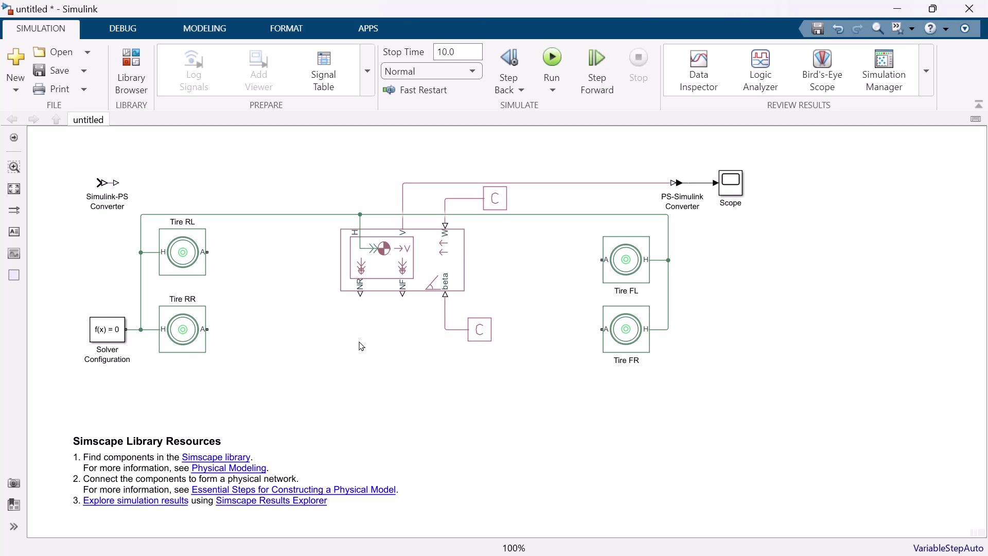
Terminate the body's NR and NF outputs with PS Terminator blocks.
double_click(362, 345)
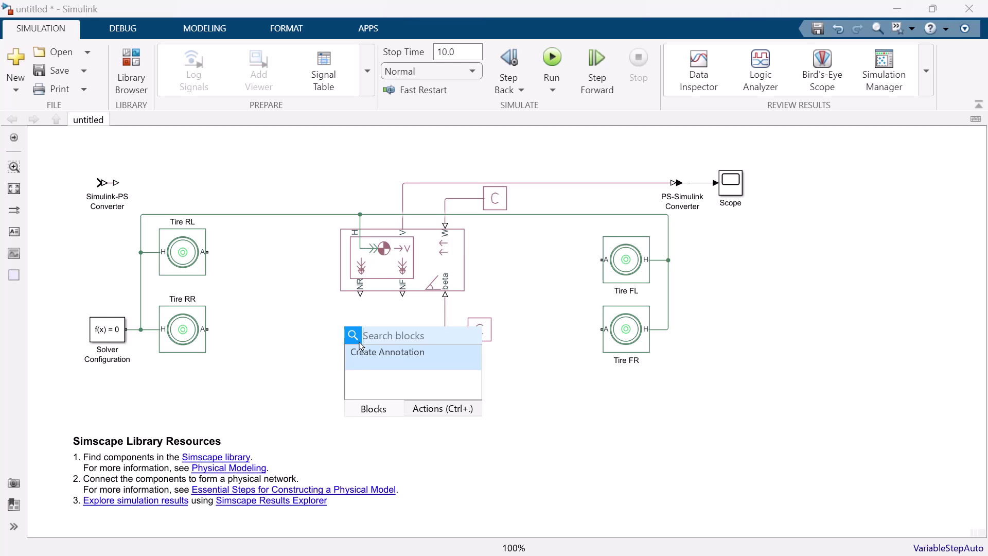
type("ps terminator")
key("Return")
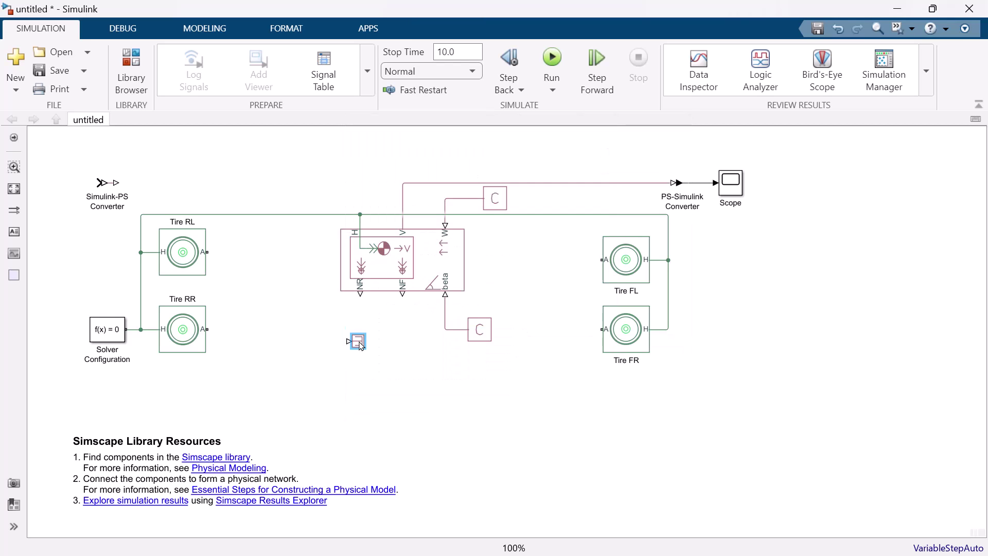
left_click_drag(362, 346, 404, 335)
left_click(407, 377)
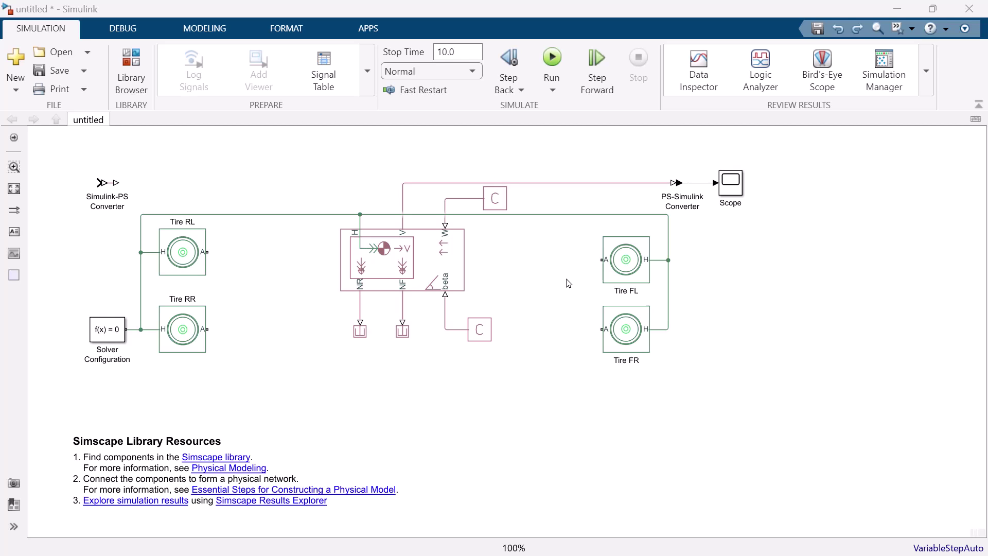
Attach Rotational Free End blocks to all four tire axles and run the simulation.
double_click(529, 277)
type("rotational free end")
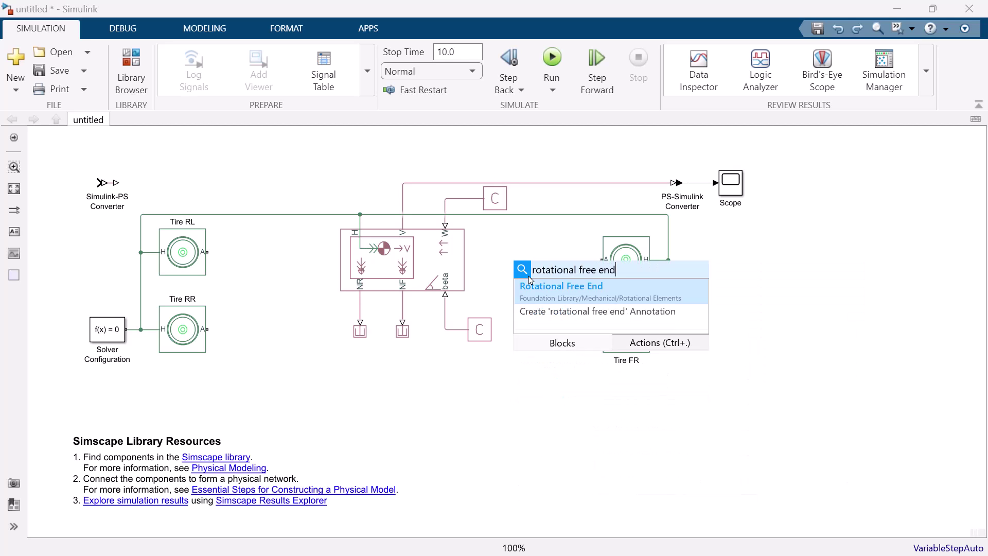
key("Return")
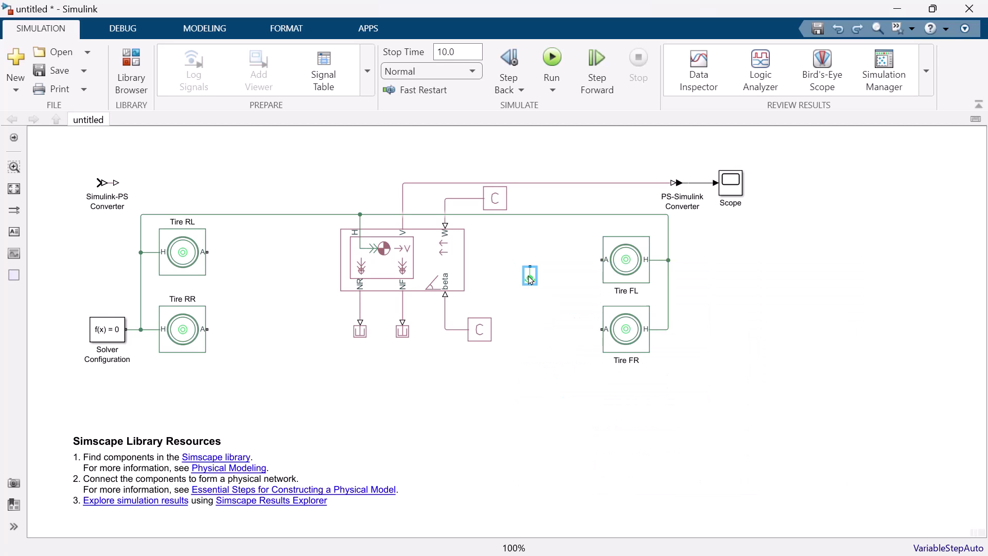
left_click_drag(530, 278, 468, 335)
left_click_drag(328, 338, 207, 253)
left_click_drag(248, 336, 208, 330)
left_click_drag(549, 263, 598, 257)
left_click_drag(550, 336, 604, 329)
left_click(553, 60)
double_click(737, 182)
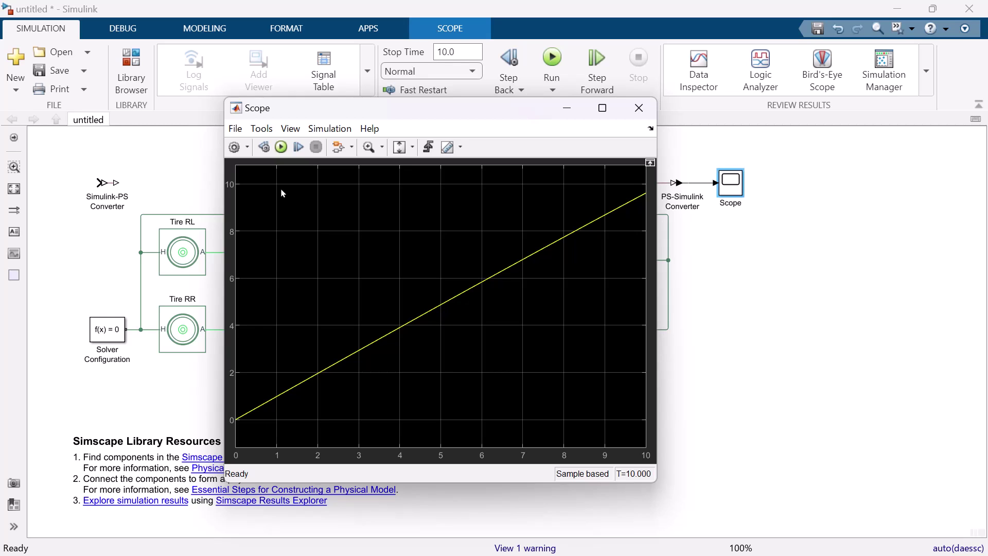
key("alt+F4")
left_click(521, 378)
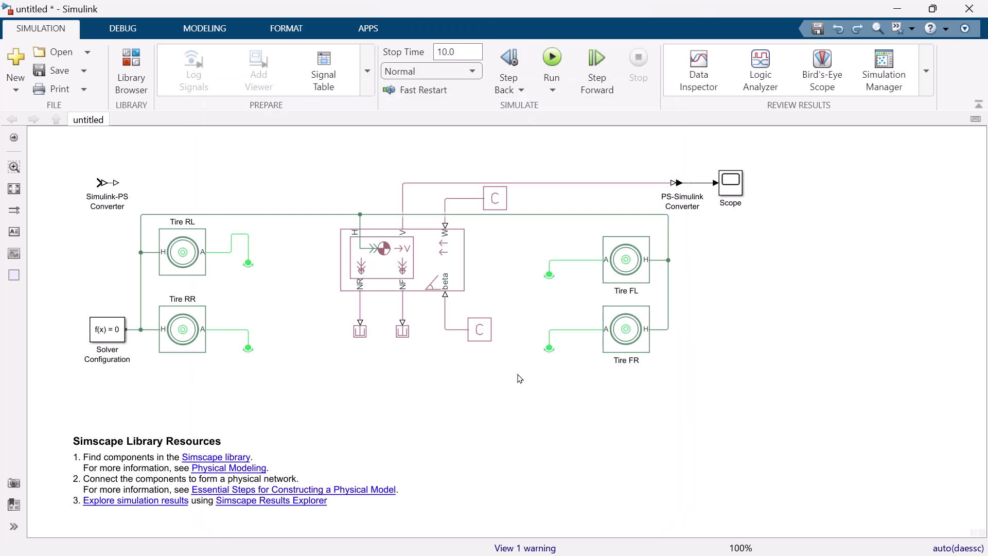
Remove the loose tire wires and insert a Disc Brake block via quick search.
key("ctrl+z")
key("ctrl+z")
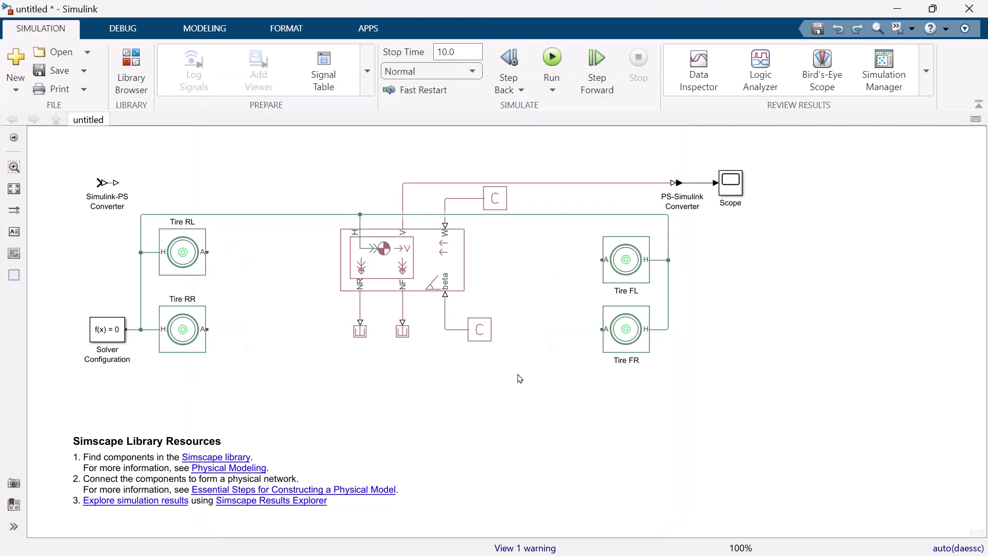
double_click(530, 272)
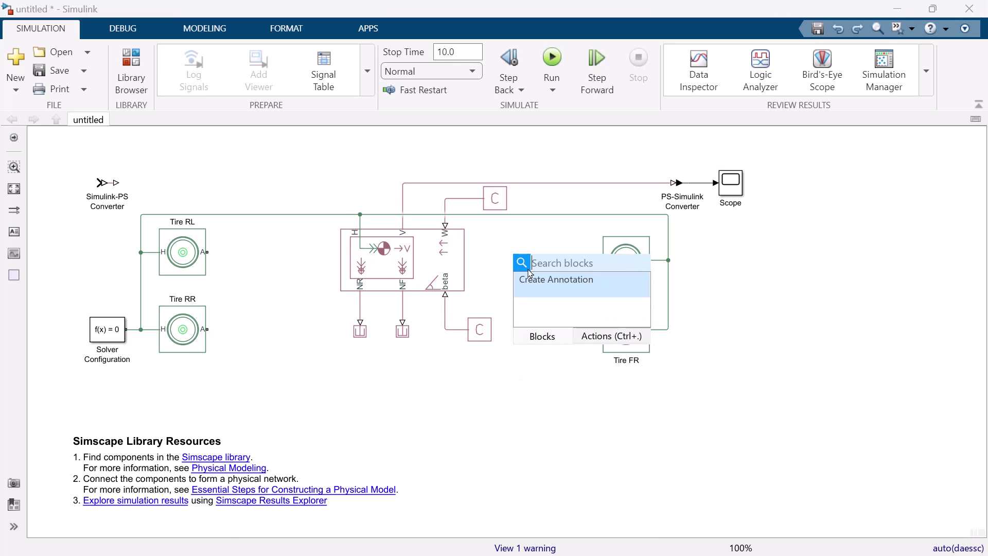
type("disc brake")
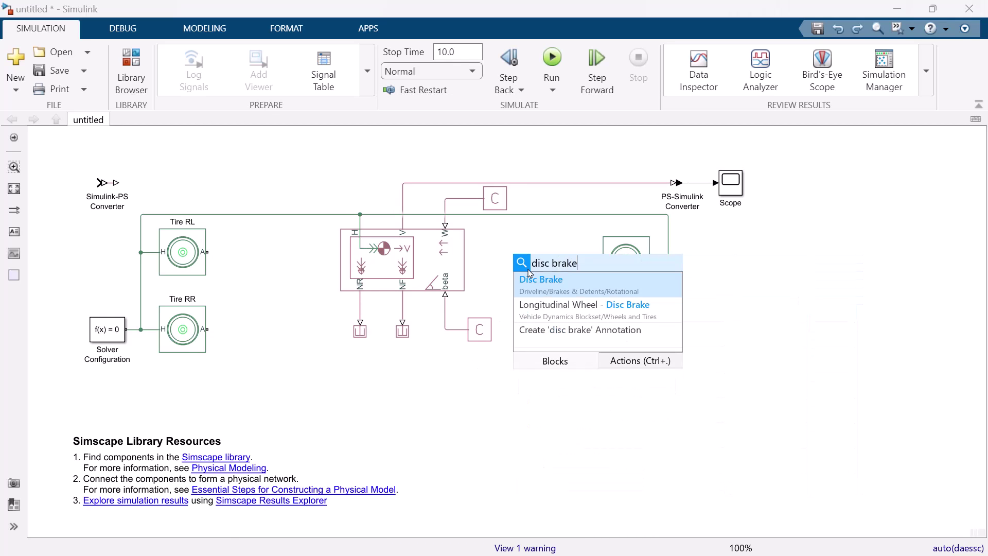
key("Return")
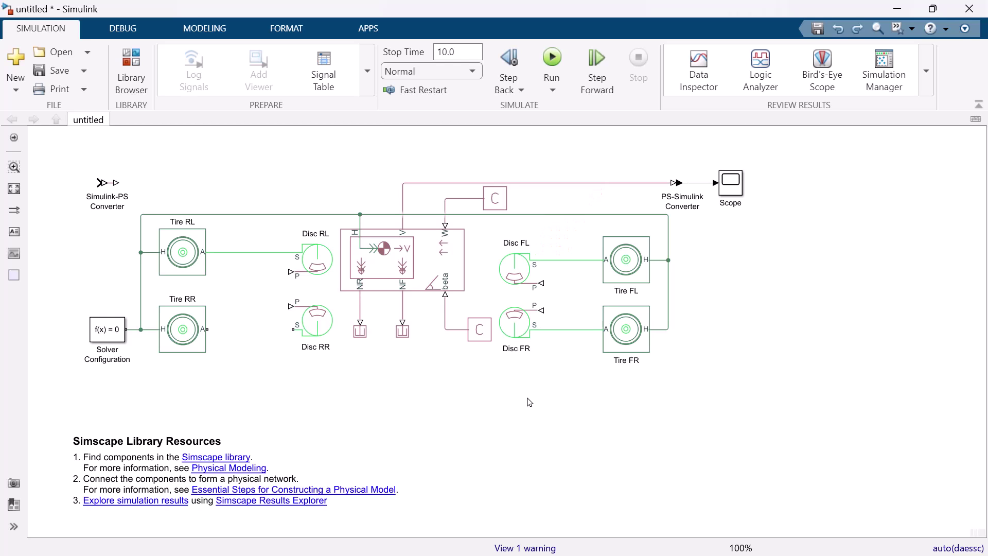
scroll(247, 309, "down", 1)
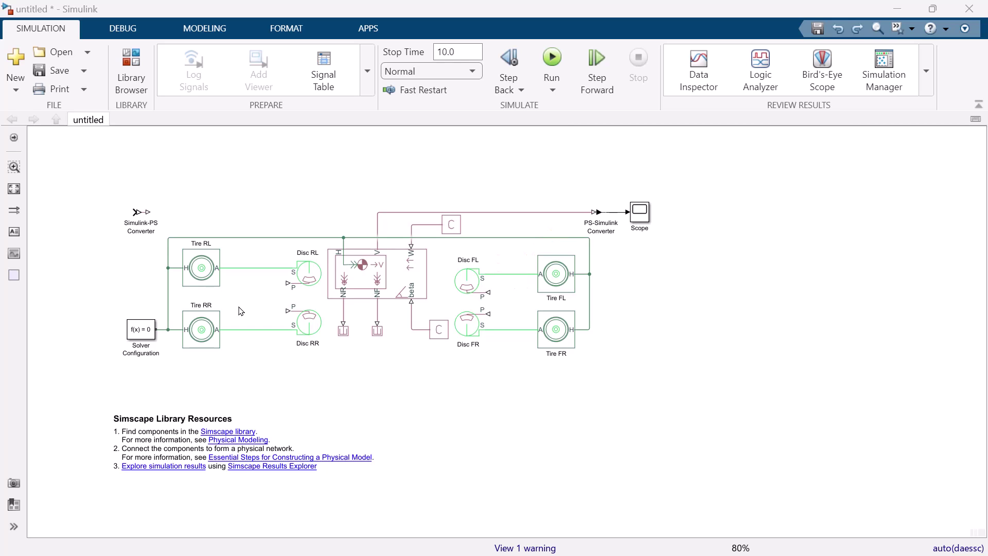
Add two PS Step blocks wired to the rear and front disc brake pressure ports.
double_click(234, 303)
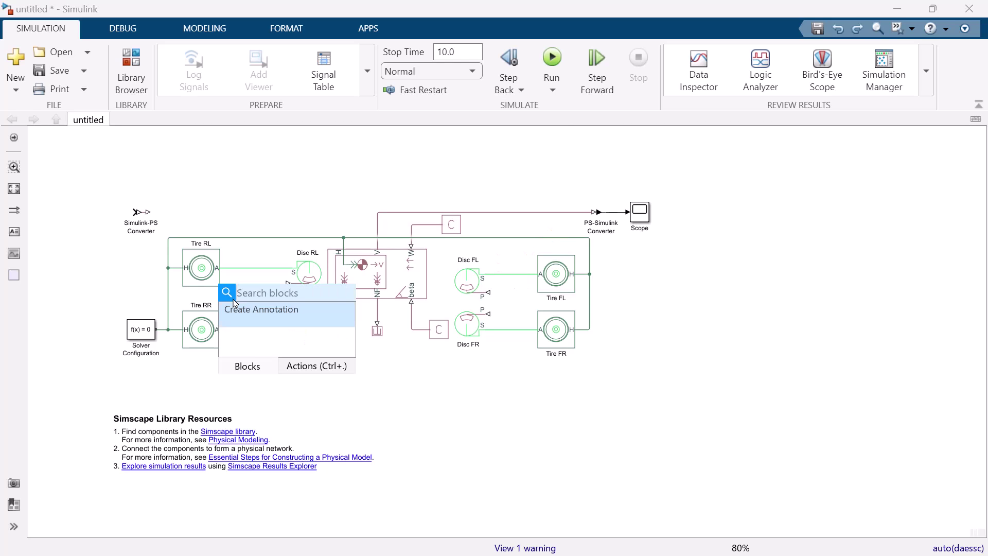
type("ps s")
key("Return")
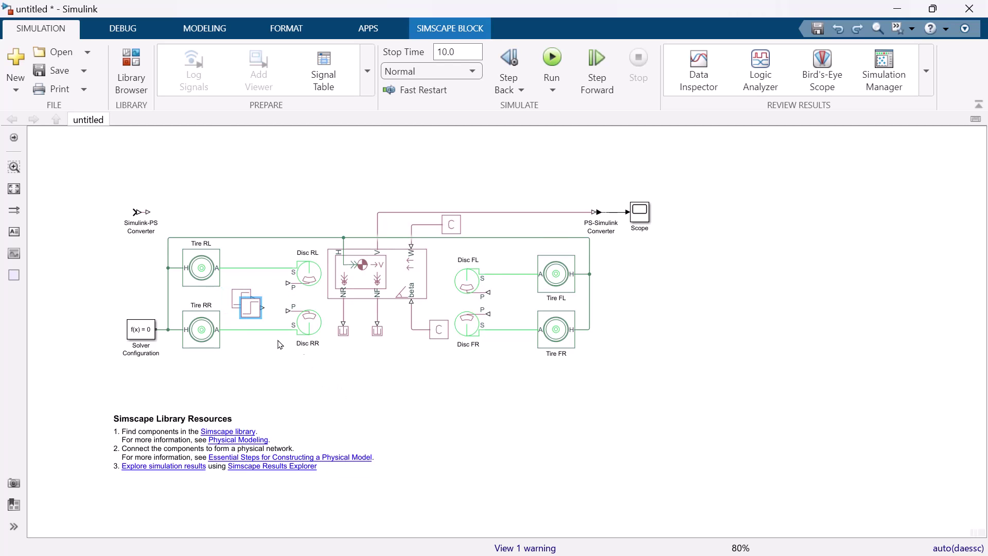
left_click_drag(252, 308, 523, 308)
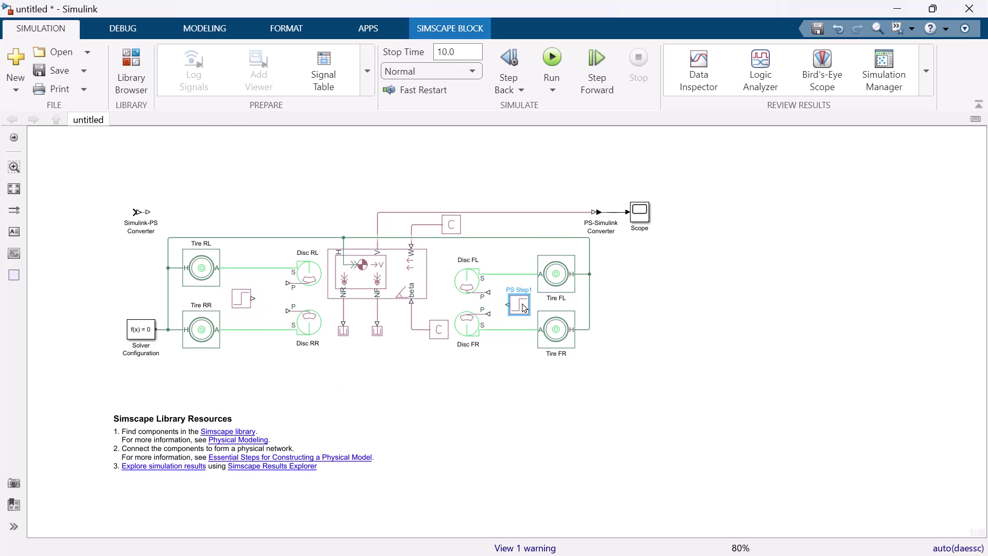
left_click_drag(253, 299, 288, 311)
left_click_drag(487, 293, 501, 304)
Set the Final value of both PS Step blocks to 100.
double_click(242, 299)
left_click(437, 247)
type("100")
key("Return")
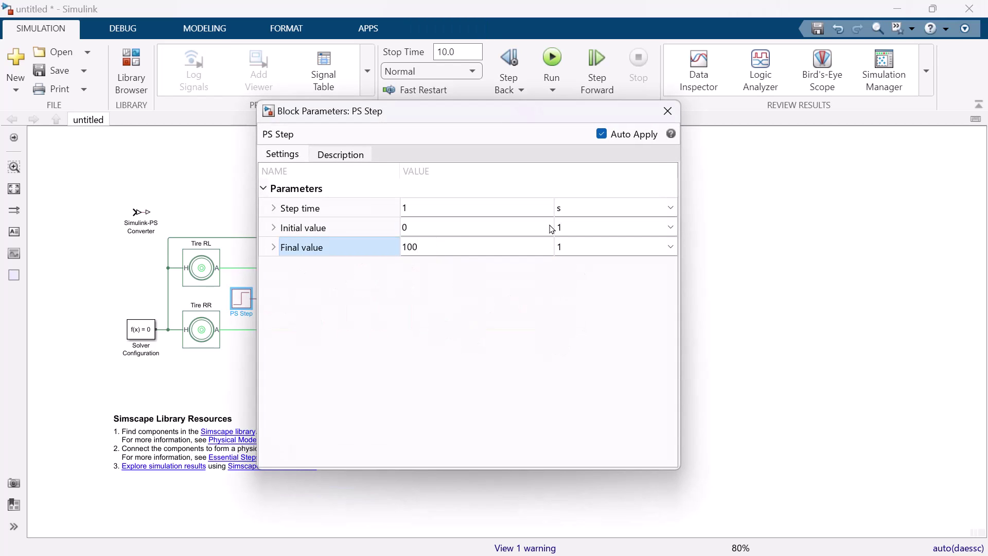
left_click(668, 110)
double_click(520, 305)
left_click(731, 253)
type("10.0")
left_click(448, 401)
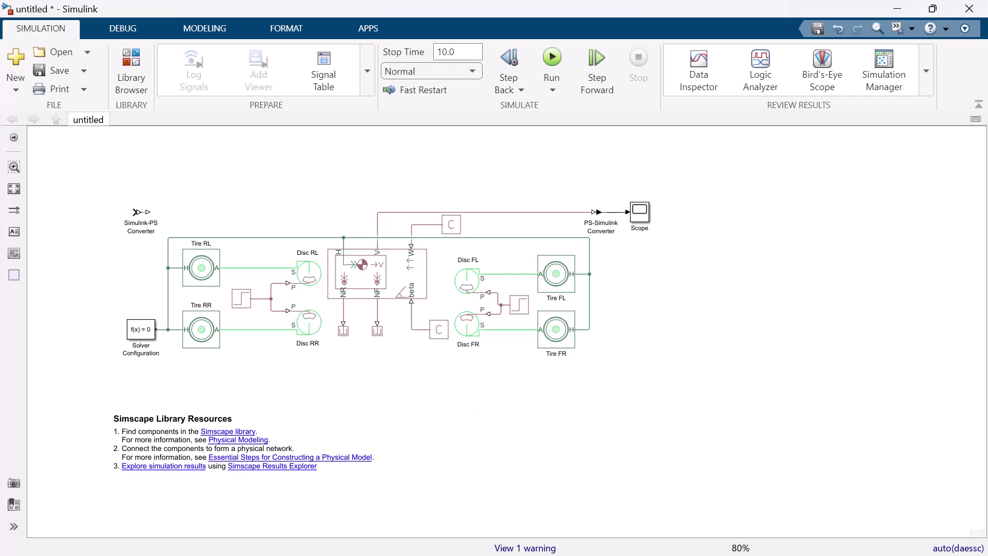
key("space")
Run the braking simulation with Ctrl+T and open the Scope plot.
key("ctrl+t")
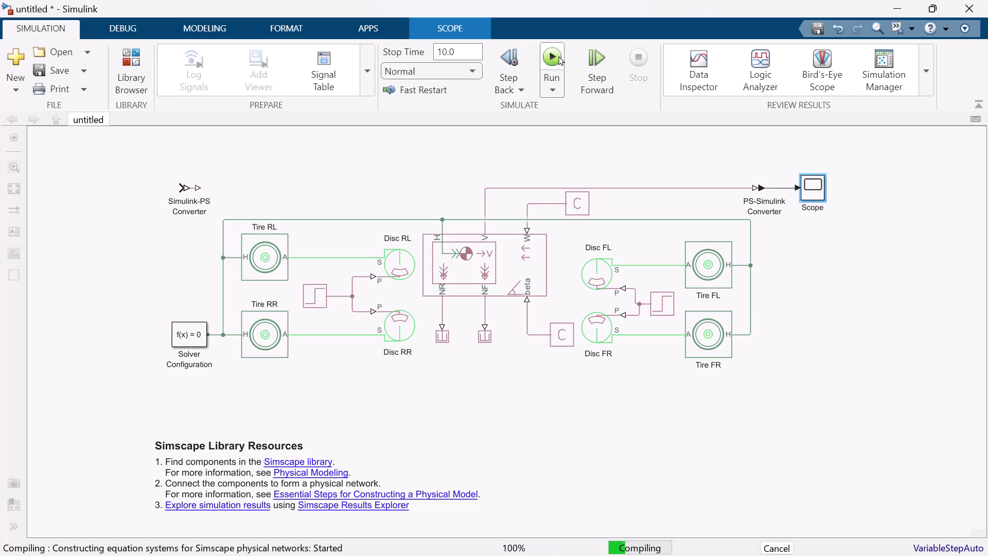
double_click(814, 190)
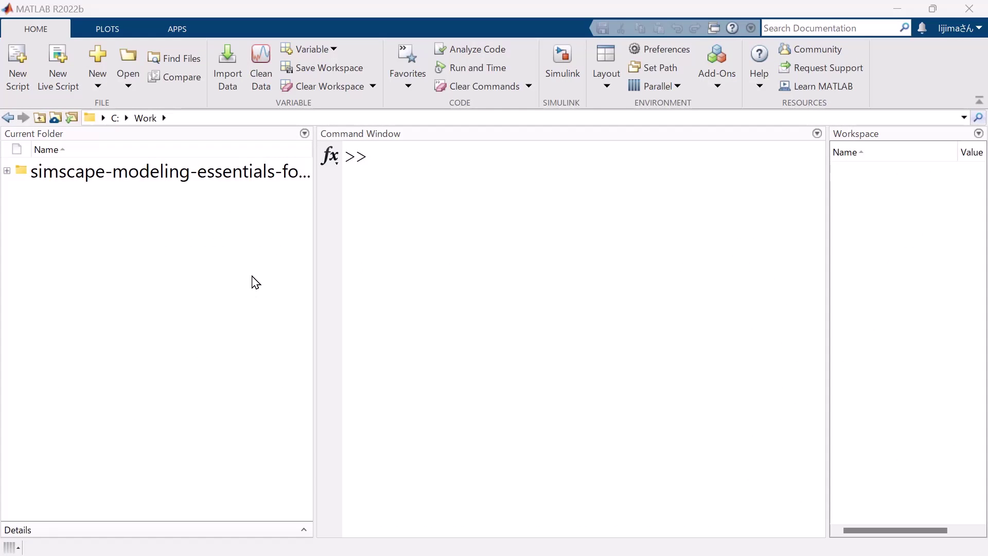
Open the project folder and run startup_SimscapeEssentialsAuto.m from the Editor.
double_click(176, 177)
double_click(118, 349)
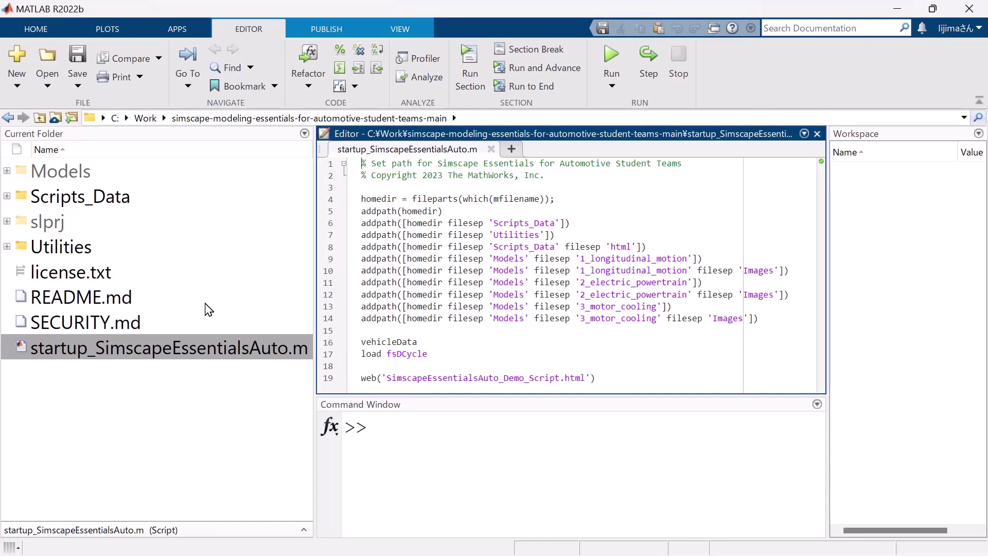
left_click(610, 57)
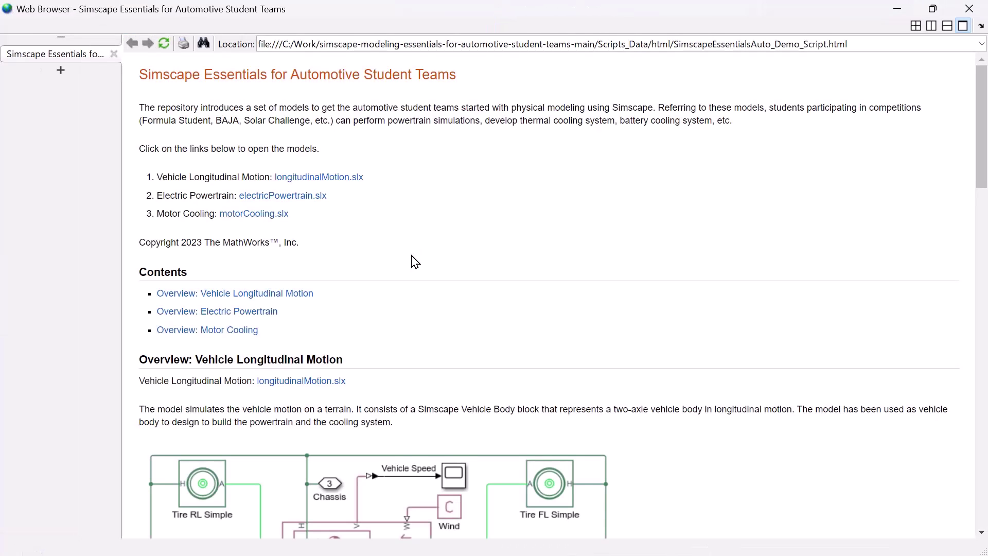
Follow the longitudinalMotion.slx link beside Vehicle Longitudinal Motion.
left_click(339, 180)
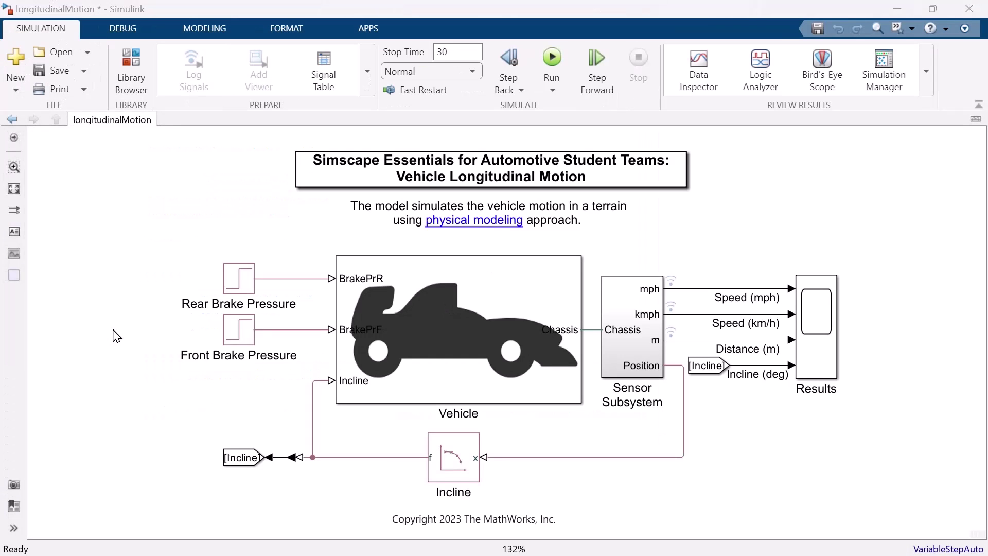
Drill into Vehicle, then Chassis and Tires, and select the Vehicle Body block.
double_click(443, 322)
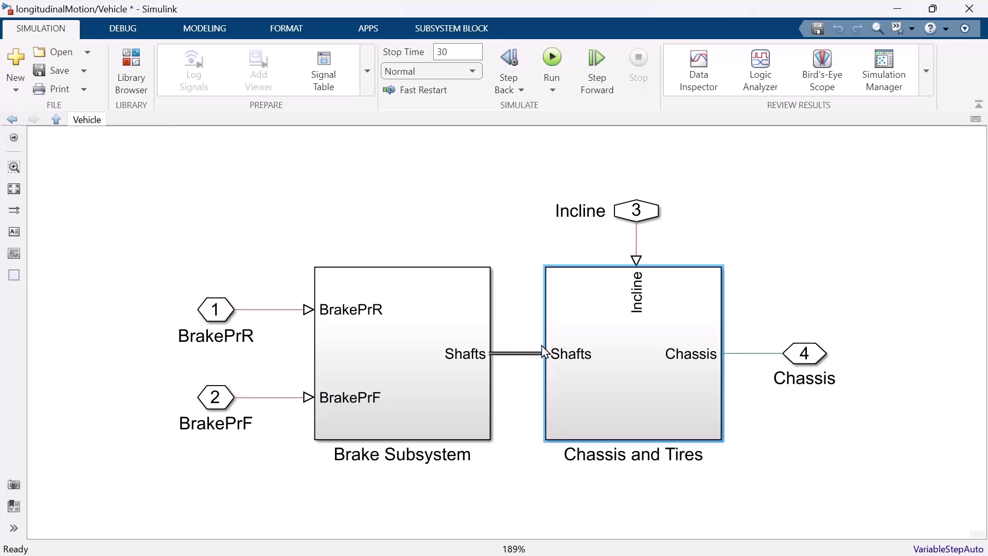
left_click(624, 357)
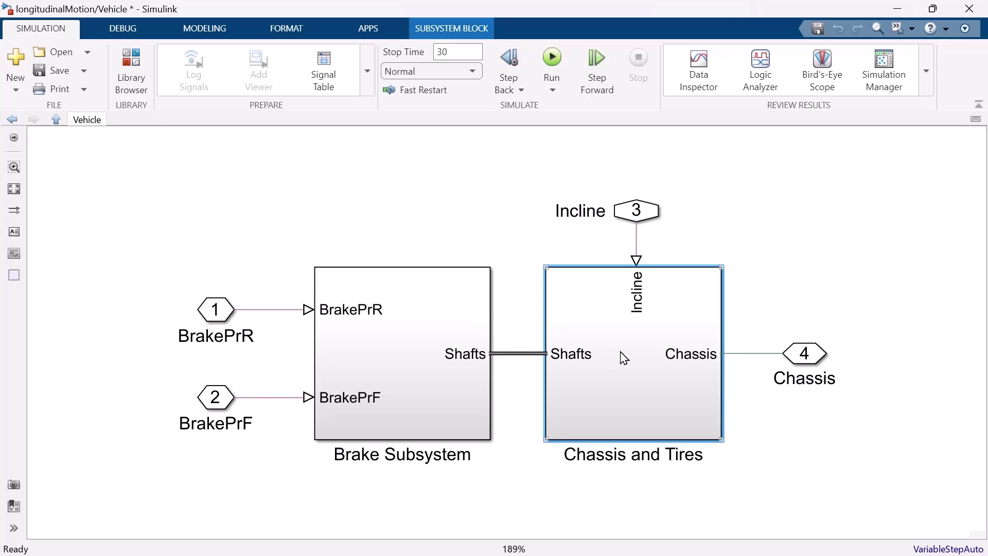
double_click(624, 357)
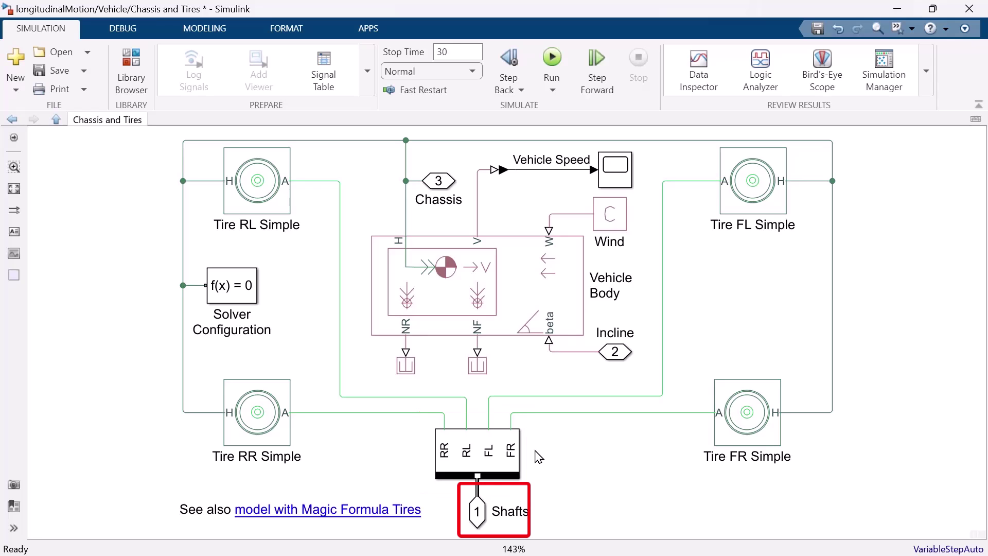
left_click(396, 242)
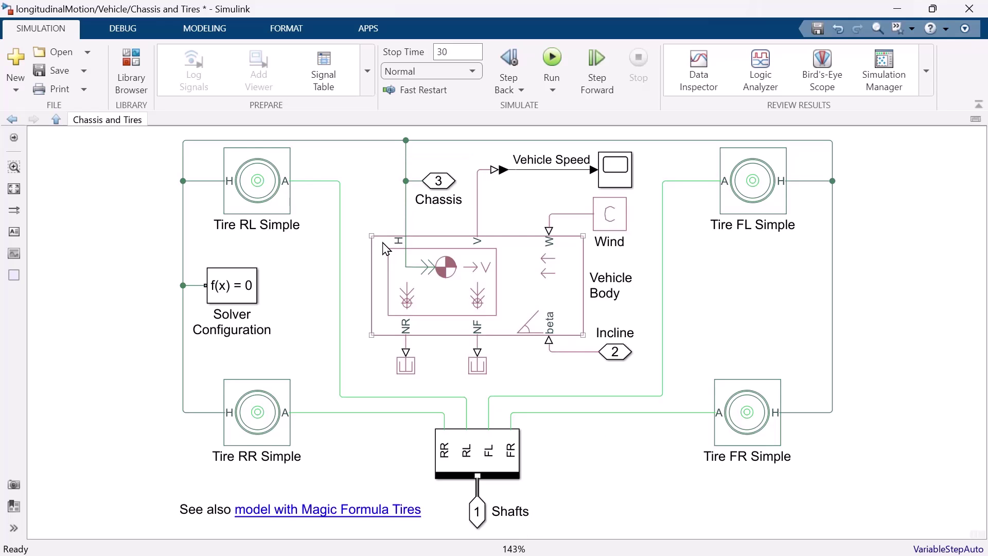
Open the Vehicle Body parameters, check the front axle distance value, then open the Models folder.
double_click(430, 280)
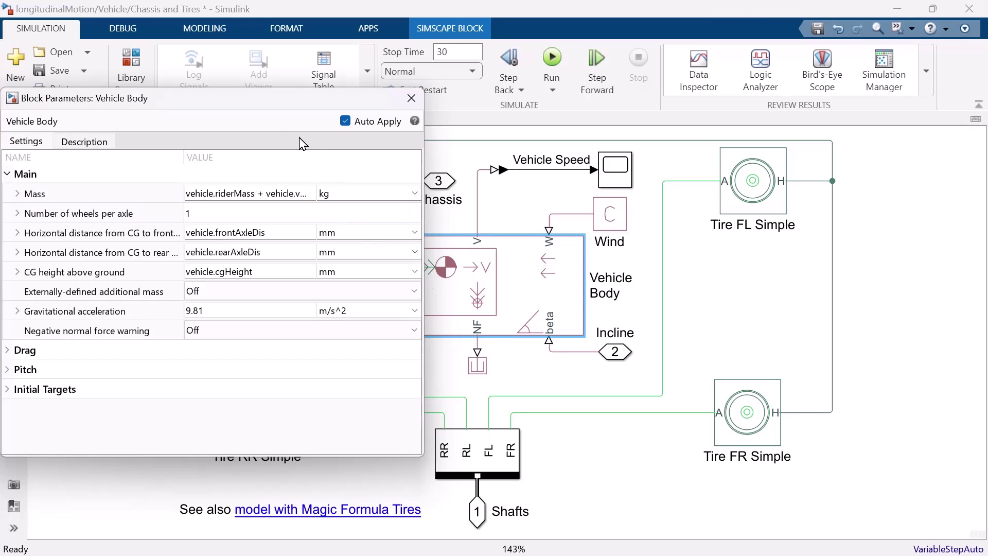
left_click(226, 233)
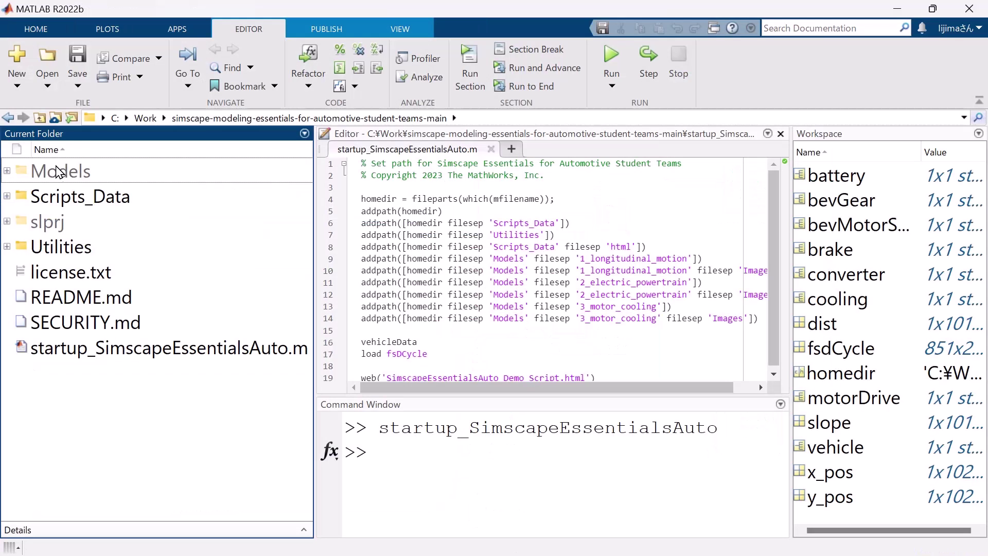
double_click(100, 172)
Open vehicleData.m from Models\1_longitudinal_motion in the Editor and scroll through its definitions.
left_click(101, 175)
double_click(100, 175)
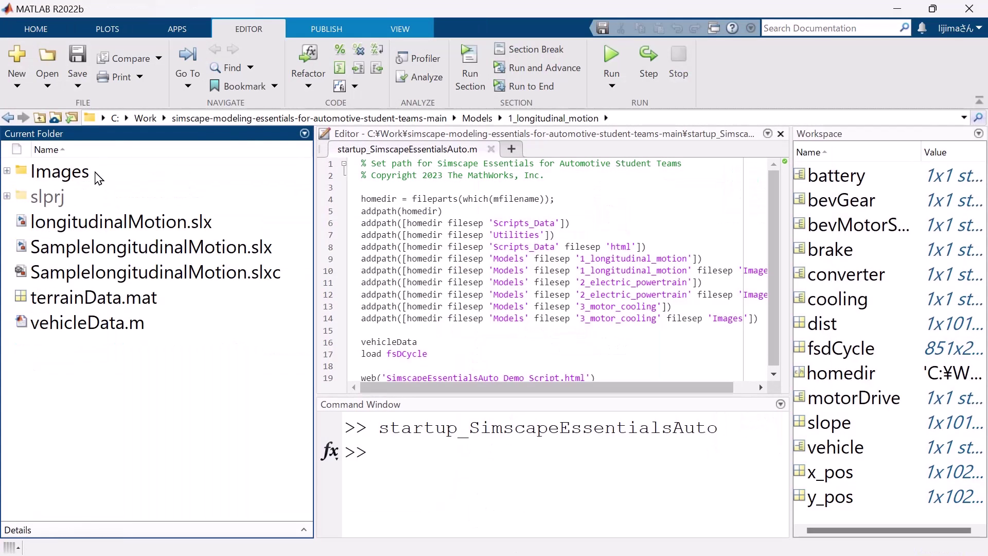
double_click(73, 329)
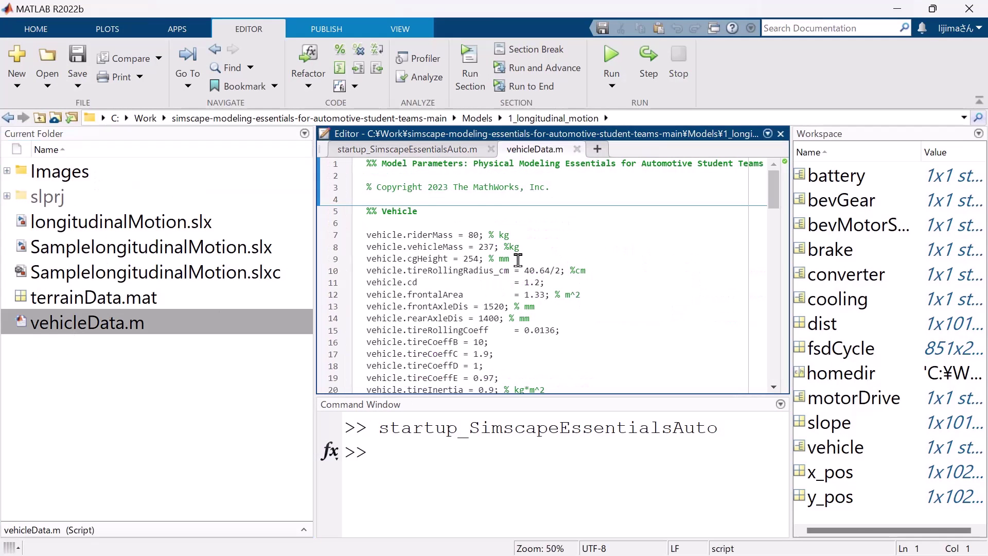
scroll(514, 320, "down", 4)
scroll(514, 320, "up", 4)
left_click_drag(366, 233, 484, 371)
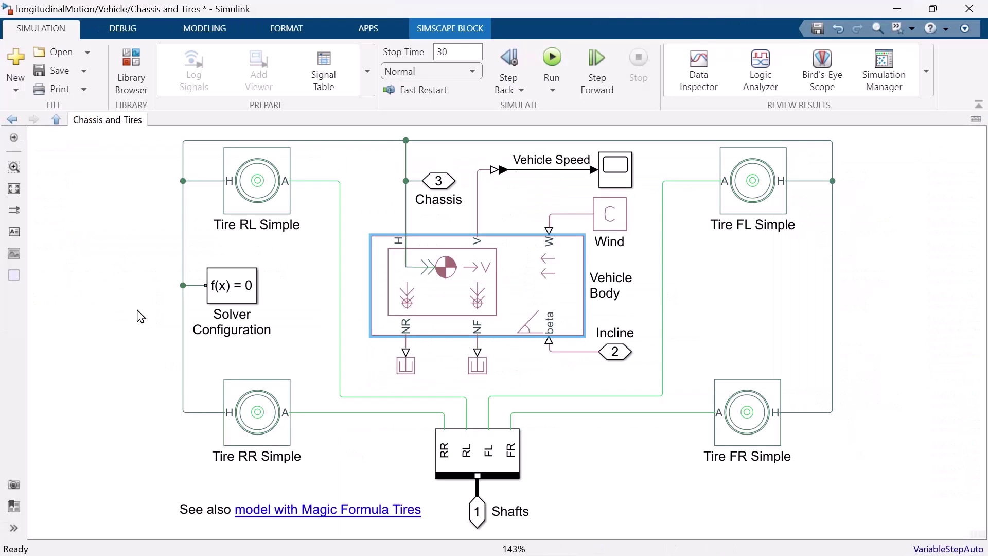
Inspect the Tire RL Simple block's parameters, then close them.
left_click(261, 206)
double_click(262, 207)
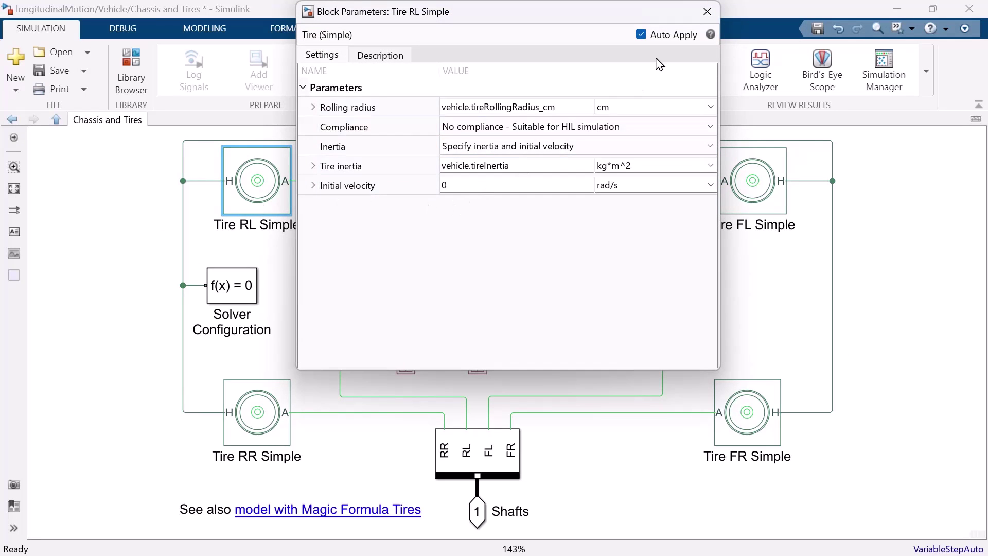
left_click(708, 11)
Open the Magic Formula Chassis and Tires variant in chassisTires_lib, then close the library.
left_click(305, 509)
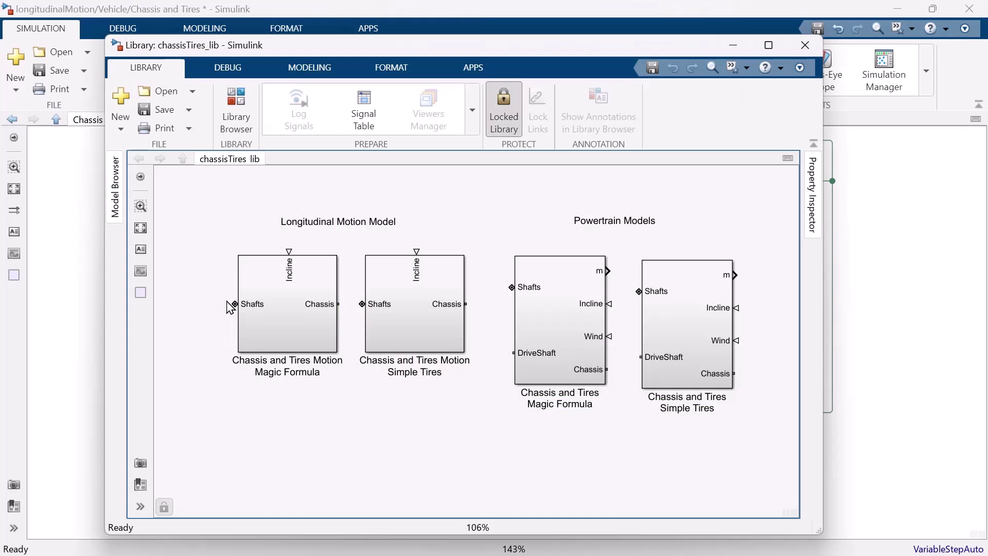
left_click(282, 315)
double_click(276, 330)
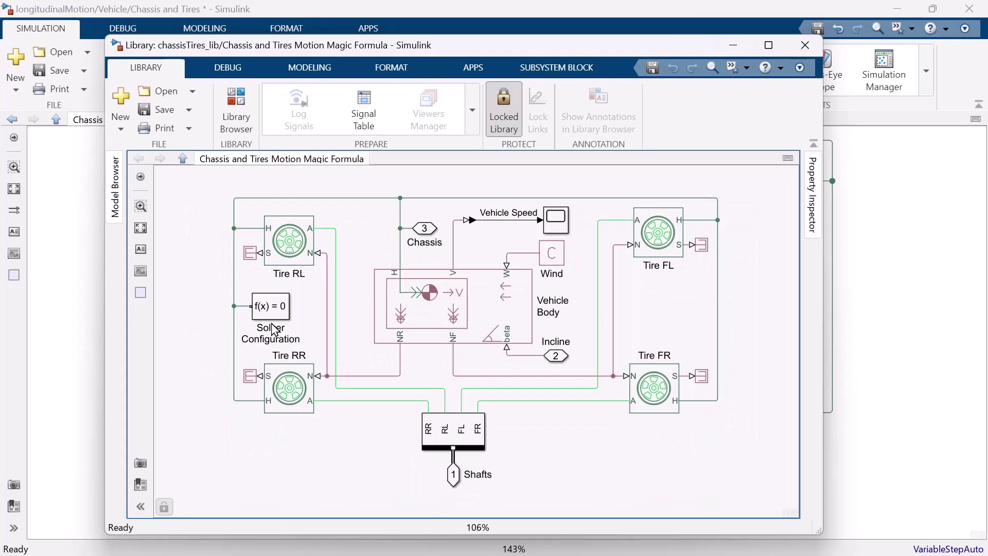
key("ctrl+w")
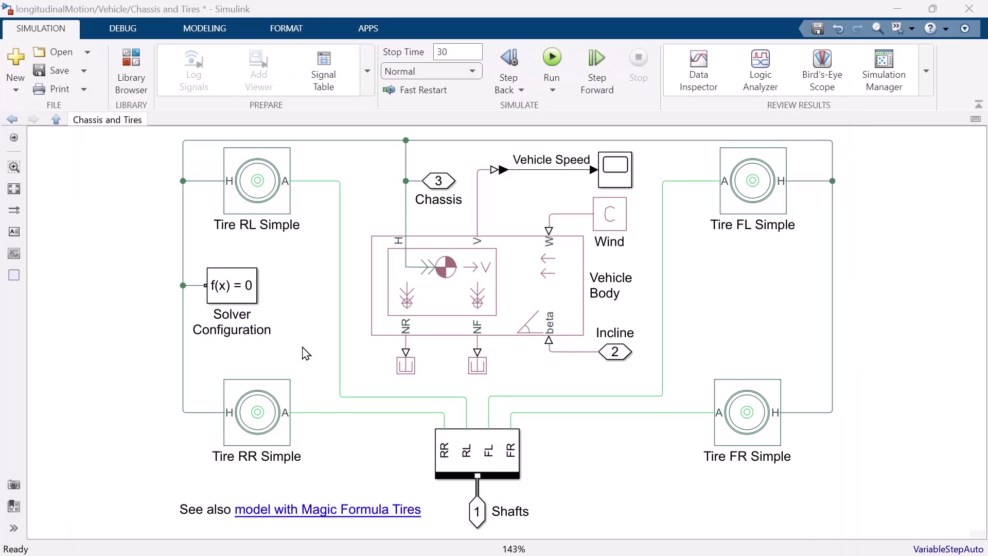
Inside the Brake Subsystem, inspect the brake shaft bus, Shafts connection and Brake FL block.
left_click(58, 121)
left_click(417, 387)
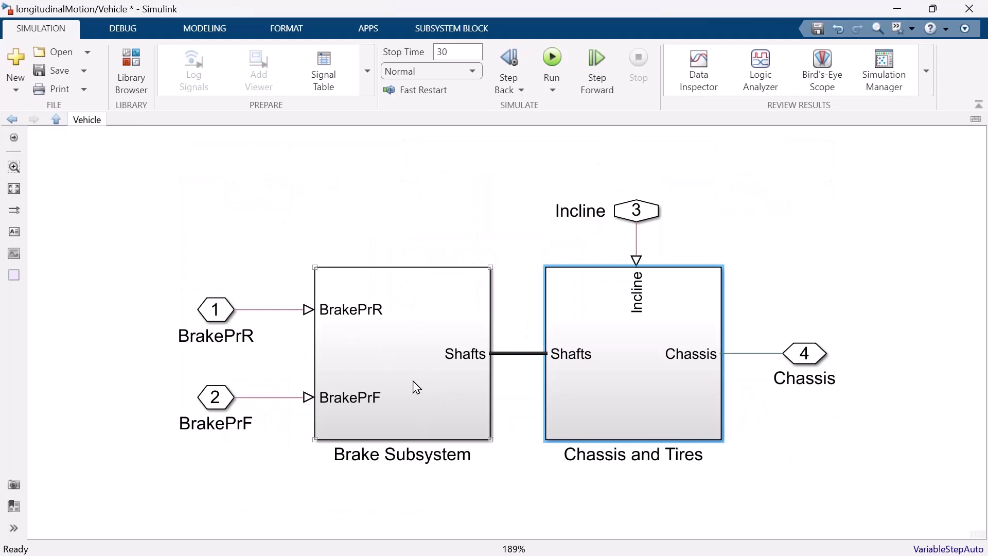
double_click(397, 381)
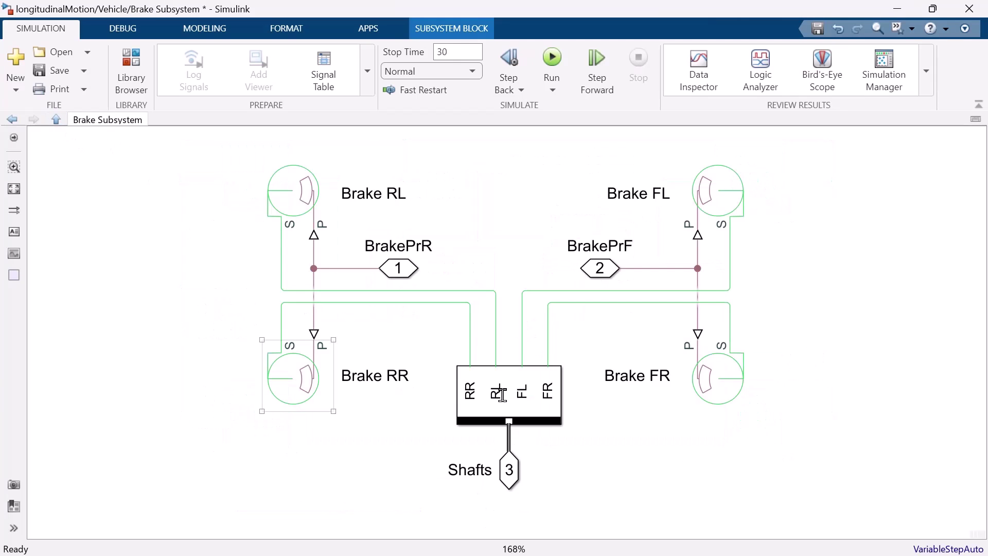
left_click(502, 396)
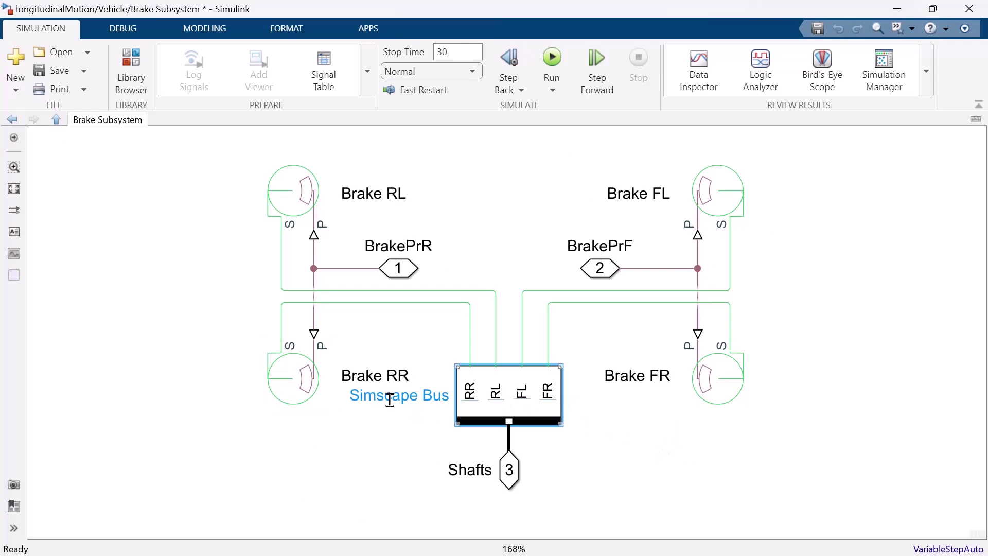
left_click(509, 445)
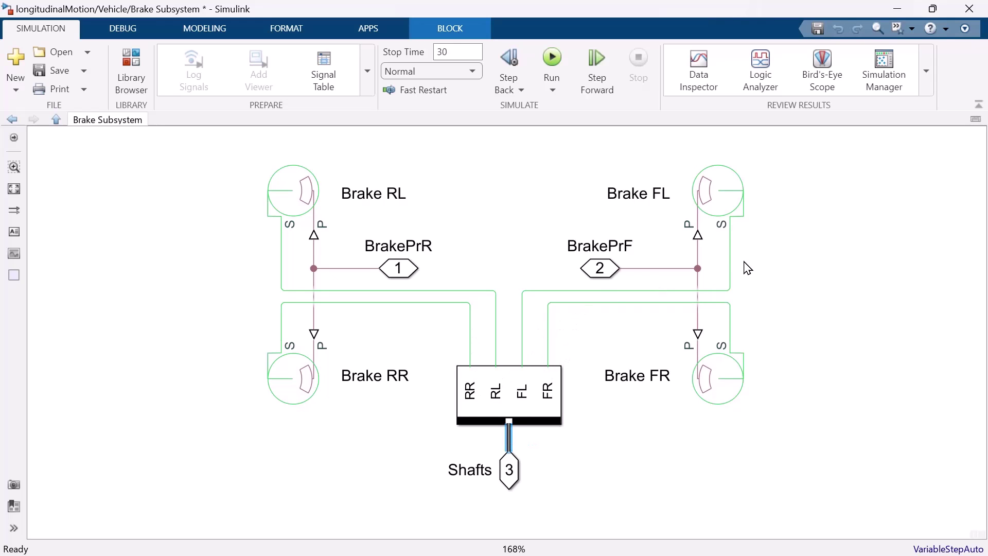
left_click(730, 304)
left_click(731, 199)
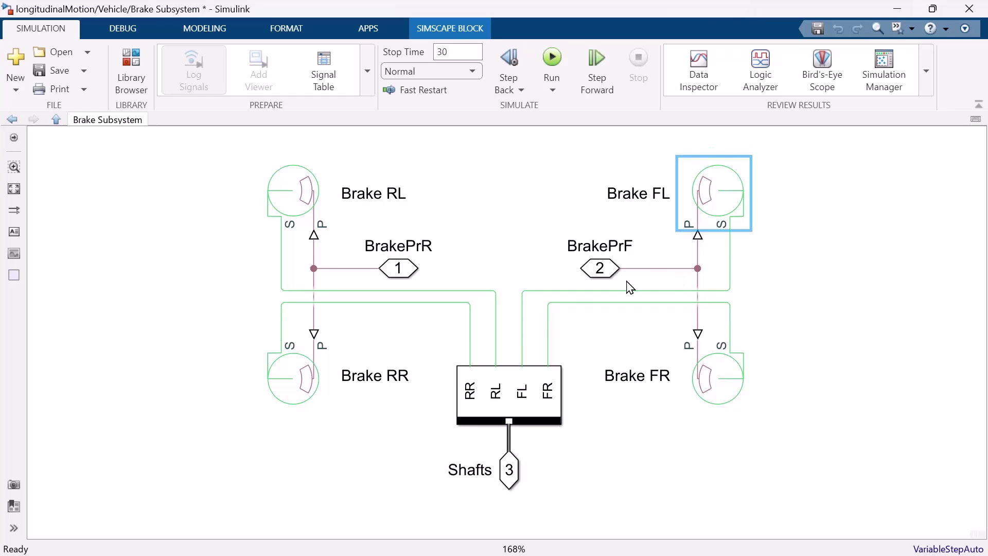
left_click(561, 280)
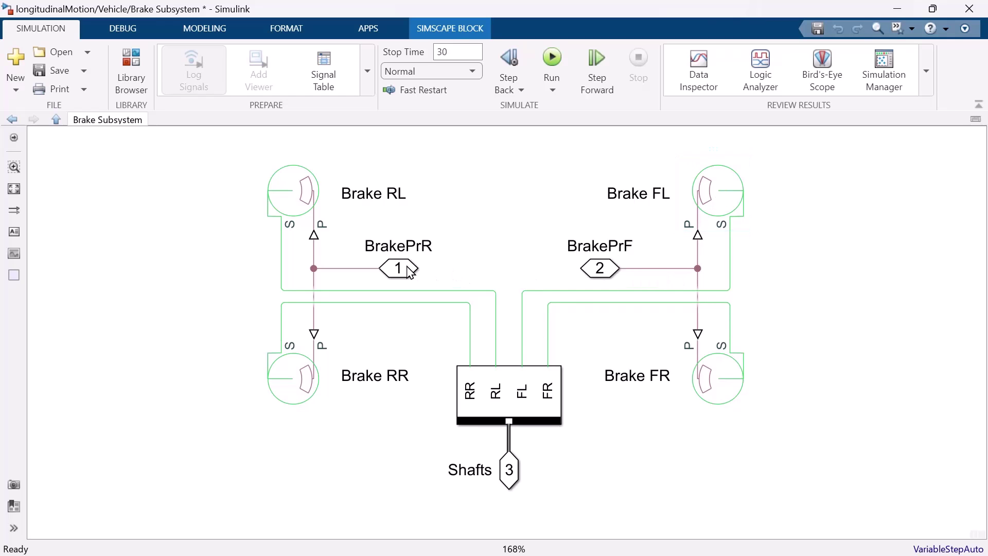
left_click(735, 196)
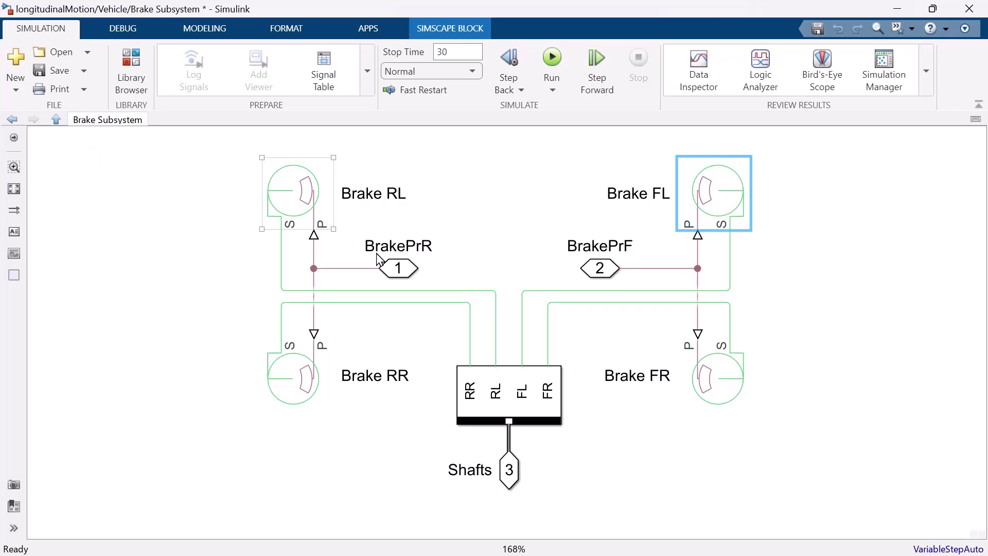
Check the Rear Brake Pressure input and the Vehicle's Chassis and Tires block, ending at top level.
left_click(55, 120)
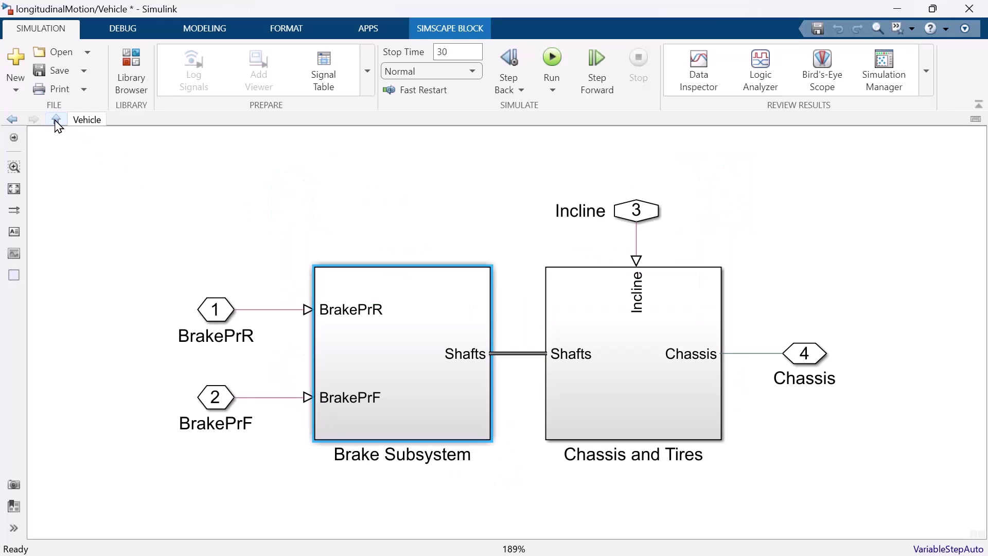
left_click(56, 120)
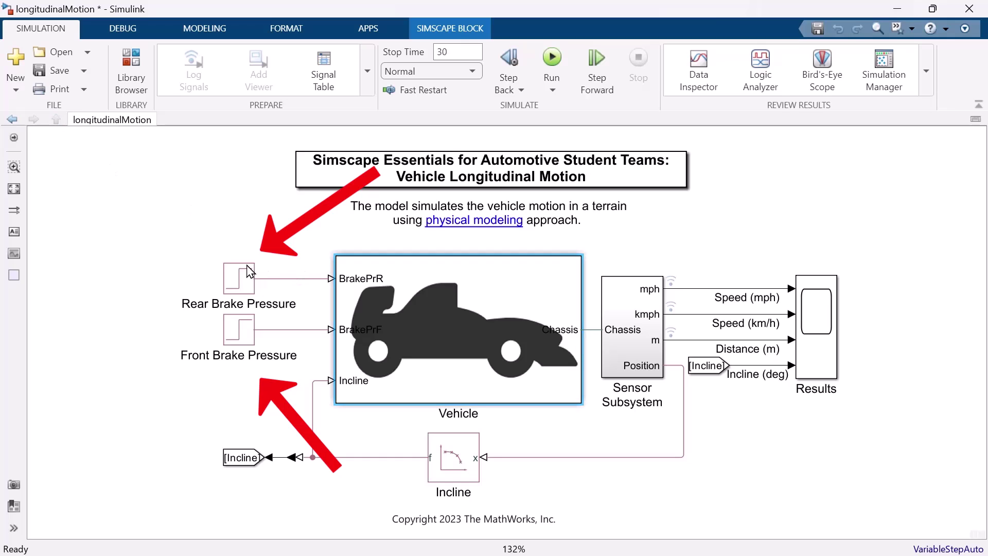
left_click(248, 281)
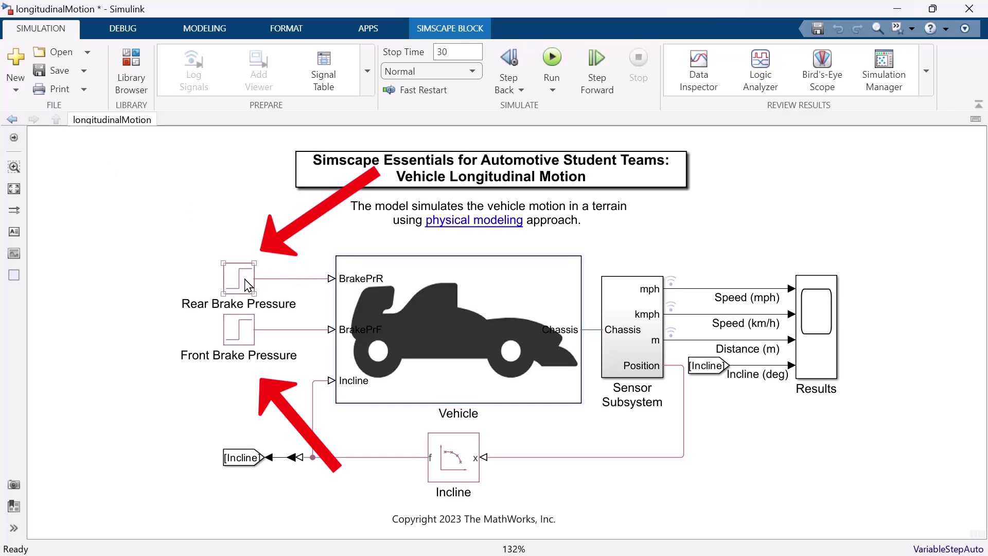
double_click(547, 337)
left_click(681, 354)
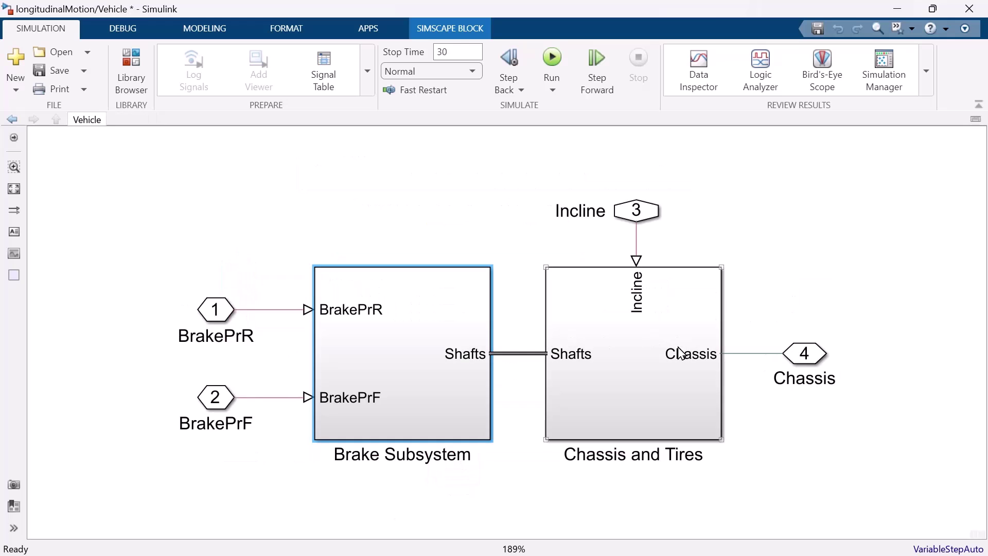
left_click(804, 362)
left_click(527, 329)
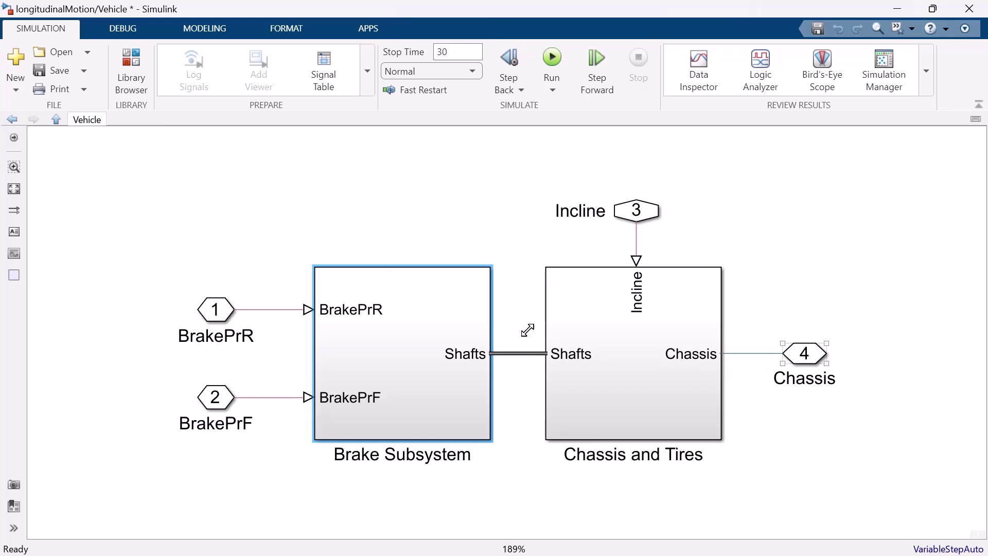
left_click(57, 123)
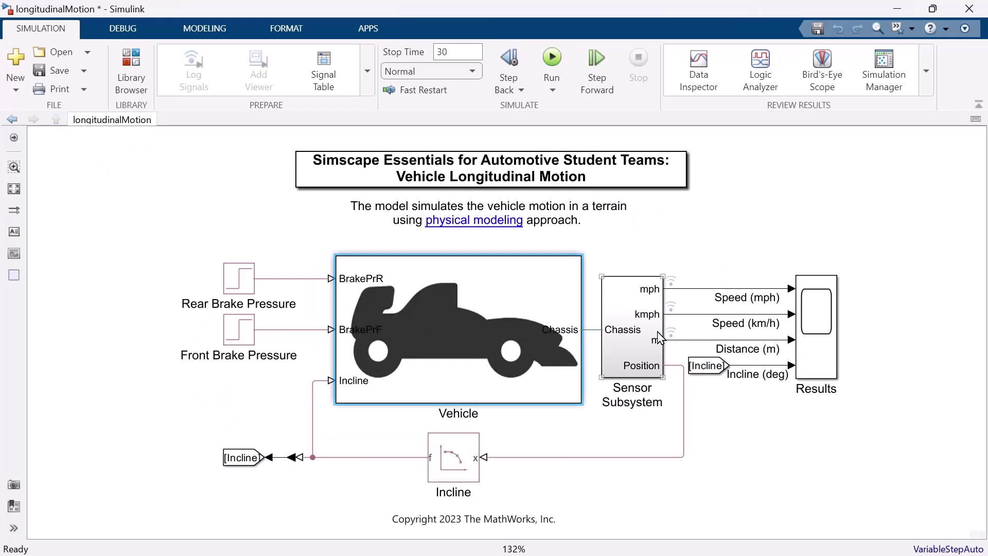
double_click(656, 336)
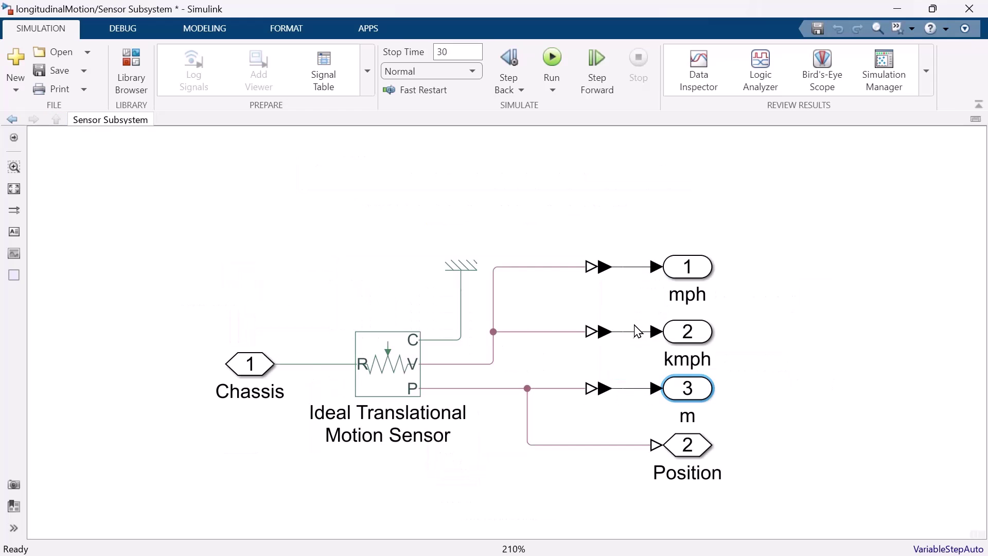
left_click(375, 369)
mouse_move(404, 370)
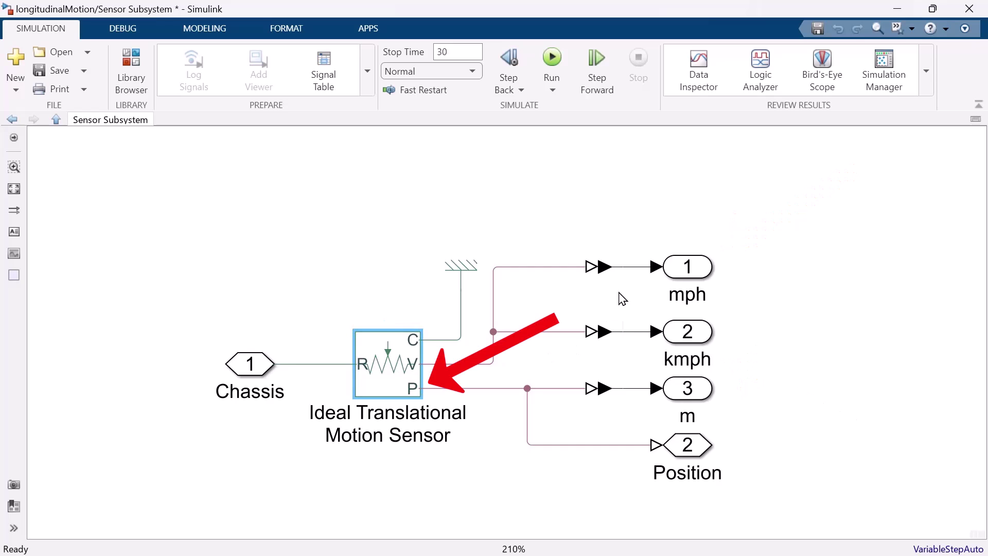
left_click(685, 280)
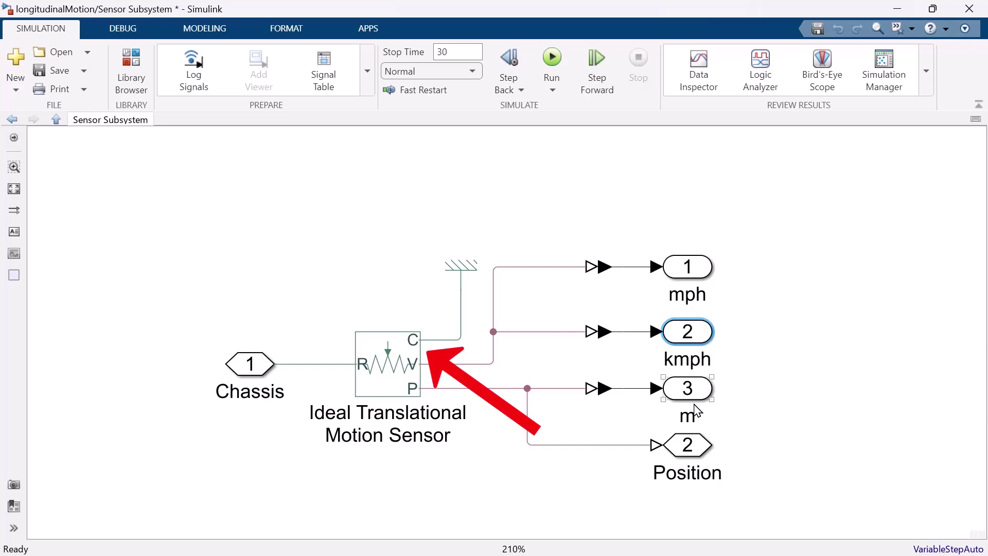
left_click(692, 392)
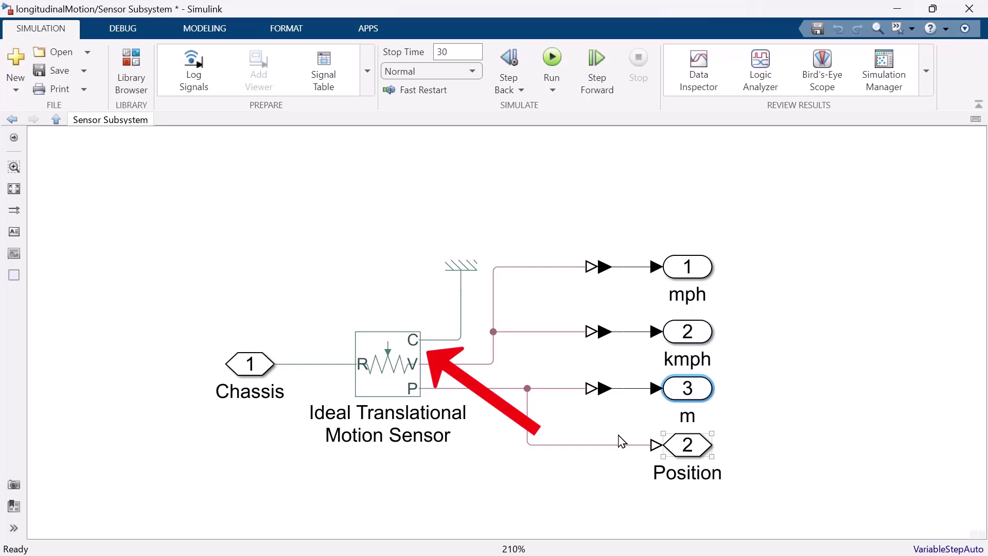
left_click(211, 309)
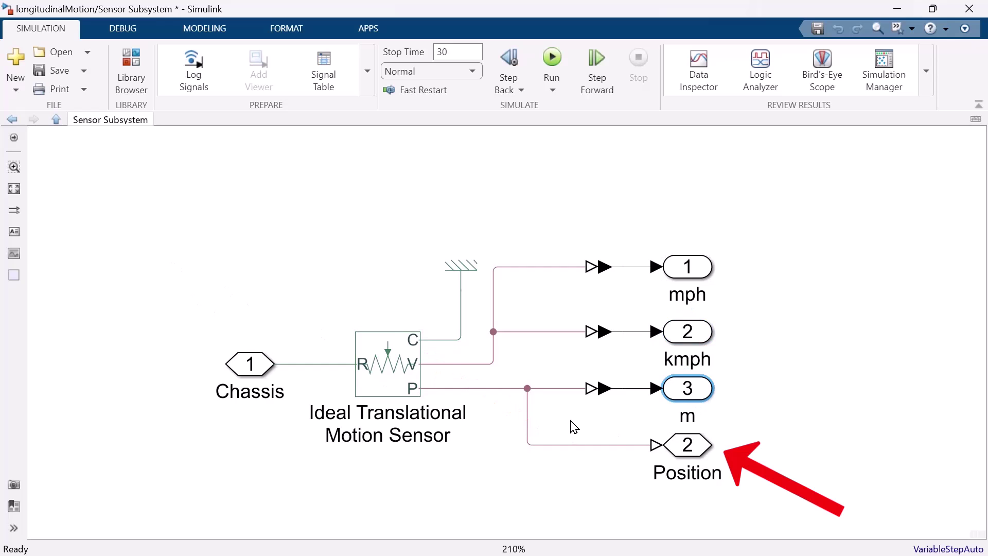
left_click(702, 457)
left_click(56, 140)
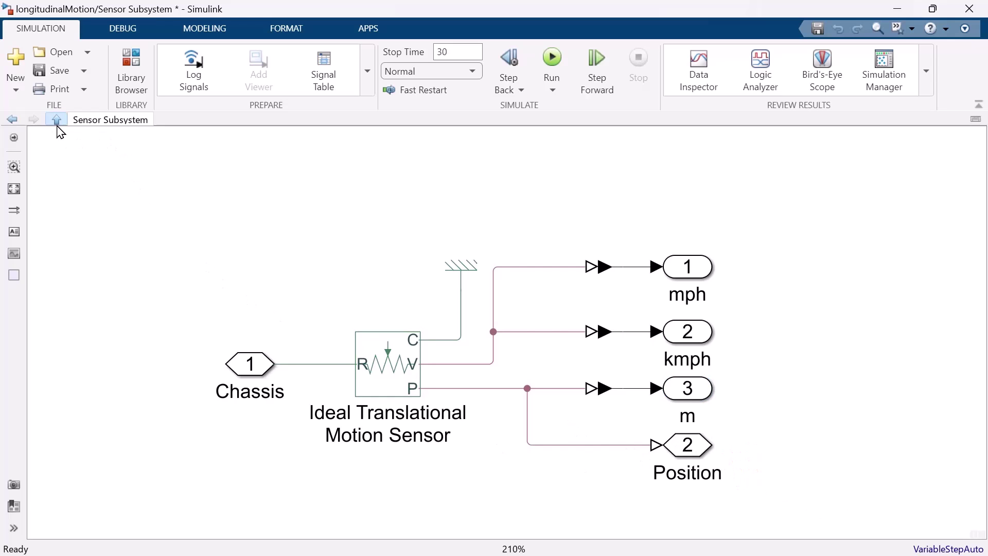
left_click(57, 119)
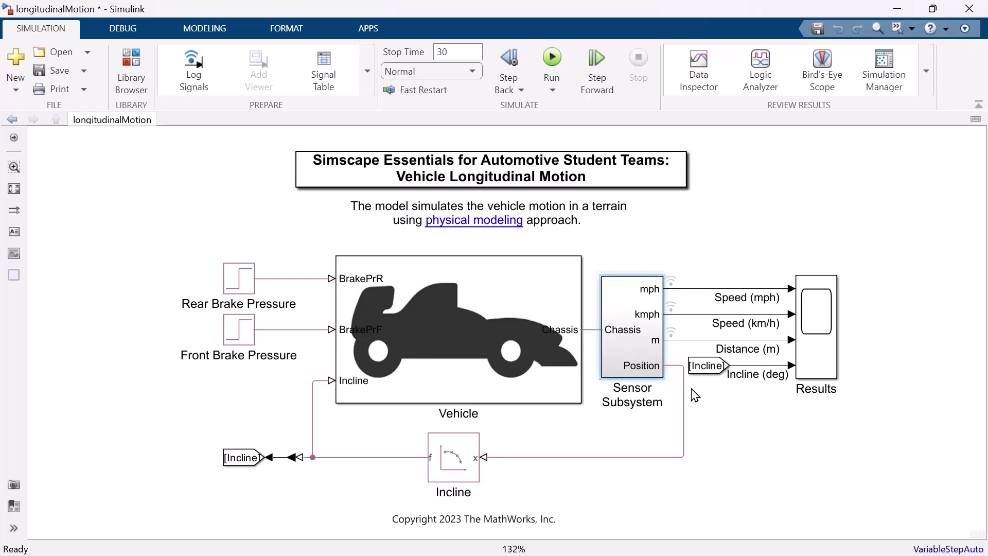
left_click(451, 464)
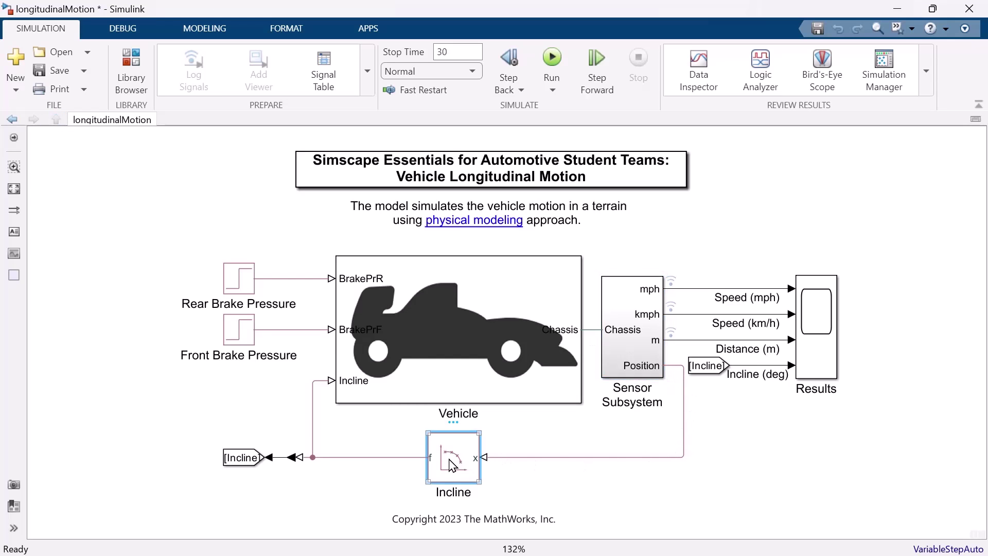
left_click(477, 392)
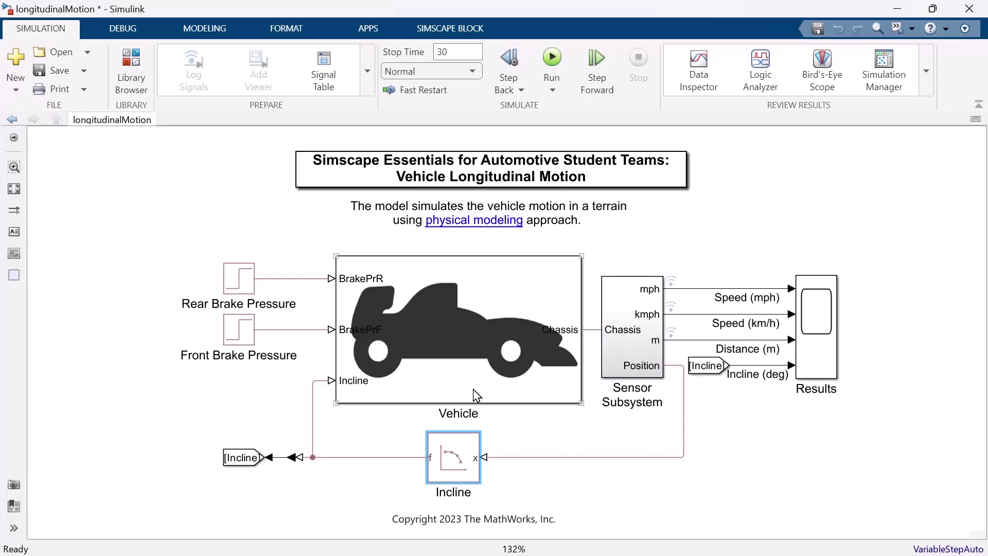
Select the Incline block in the top-level longitudinalMotion model.
left_click(445, 462)
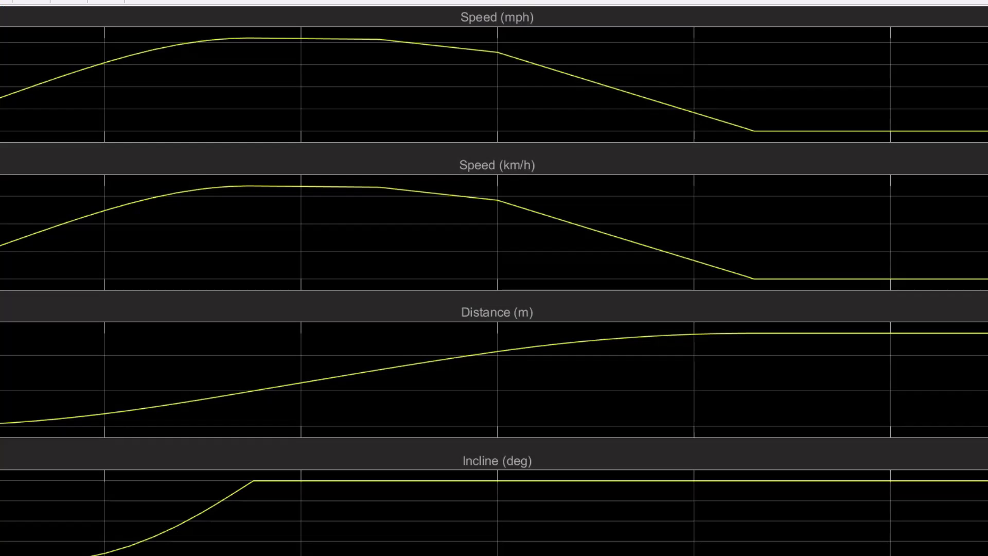